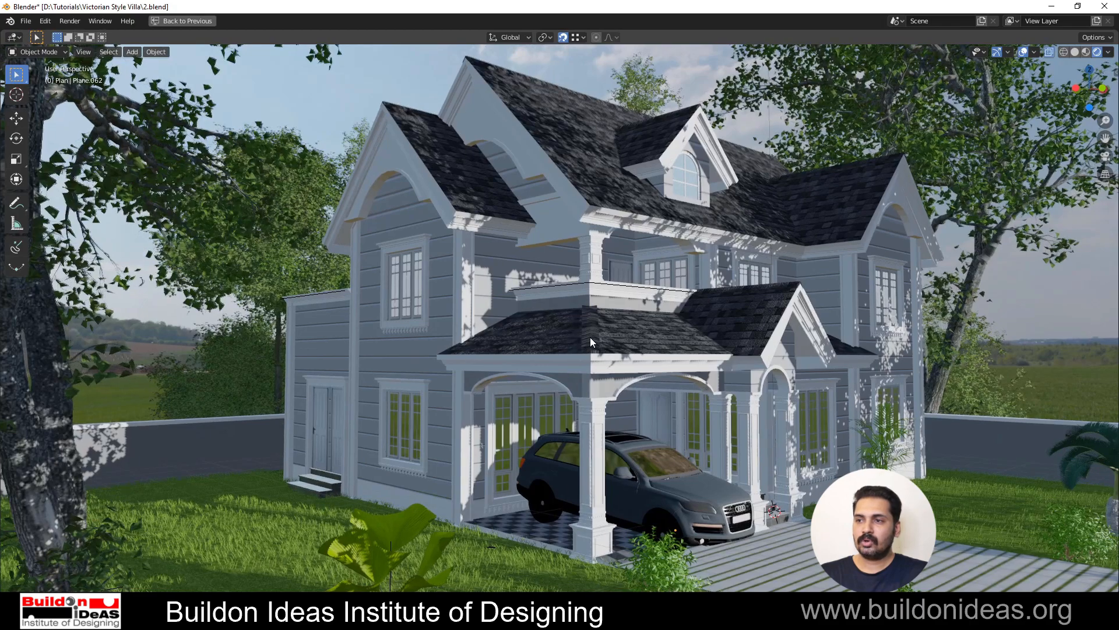
In nanoCAD, examine the ground and first floor plans, the compass orientation and the floor area figures in plan.dxf
scroll(573, 324, "up", 2)
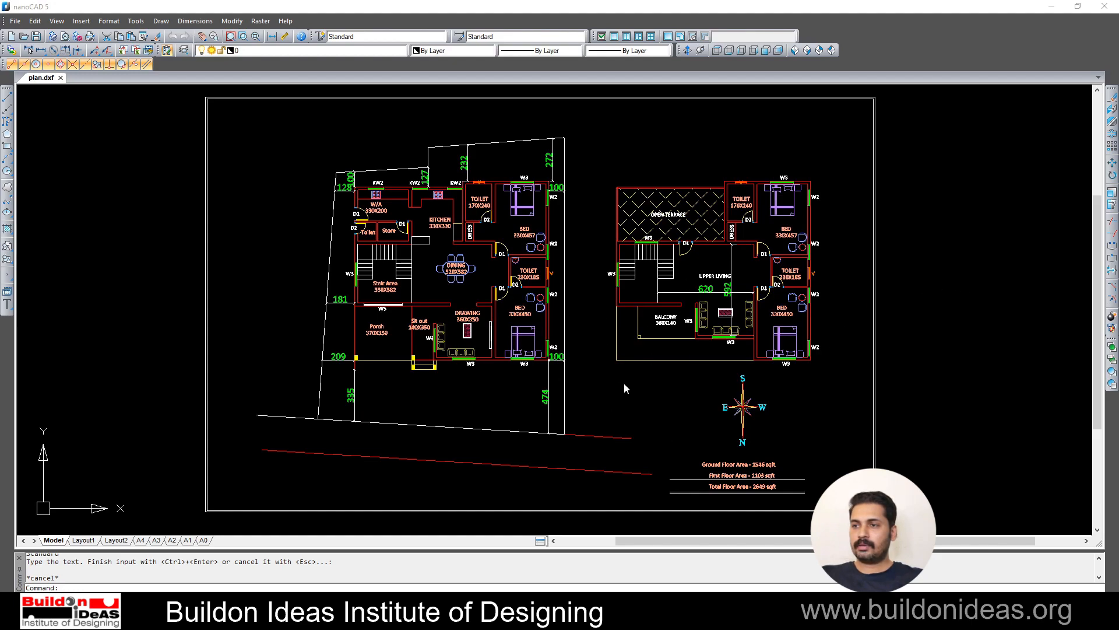
scroll(487, 306, "up", 2)
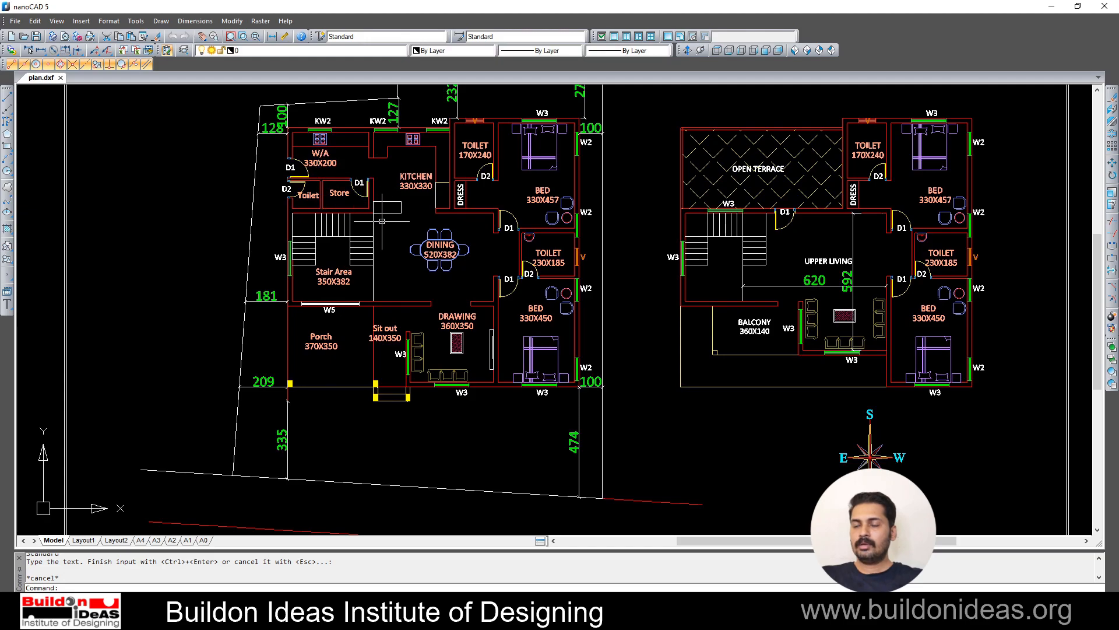
scroll(414, 265, "down", 3)
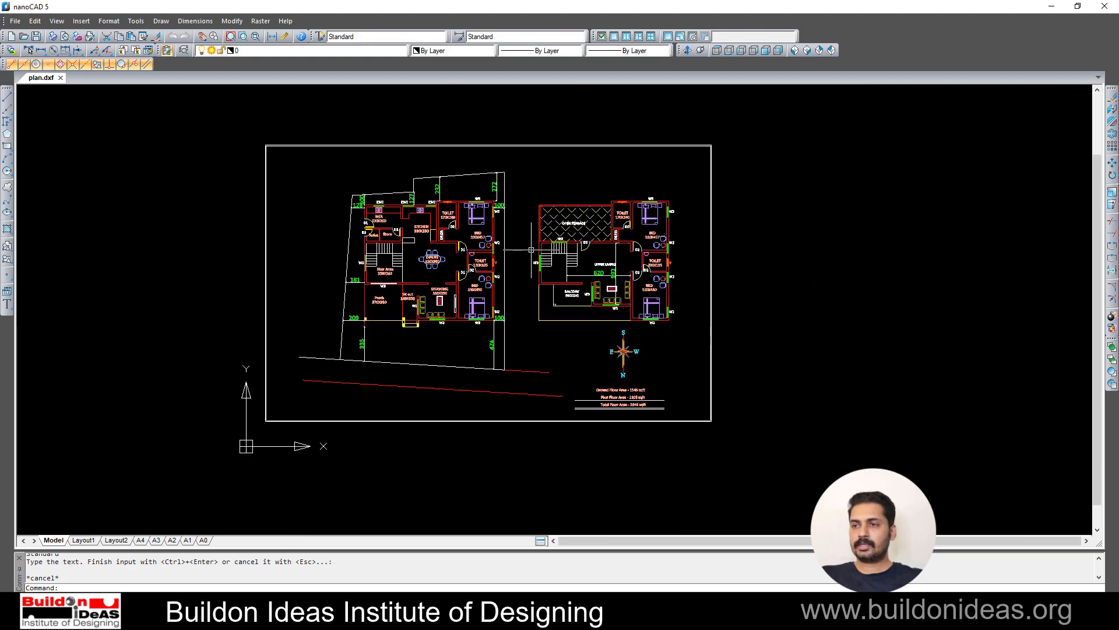
scroll(529, 274, "up", 2)
scroll(530, 275, "up", 2)
scroll(530, 274, "down", 2)
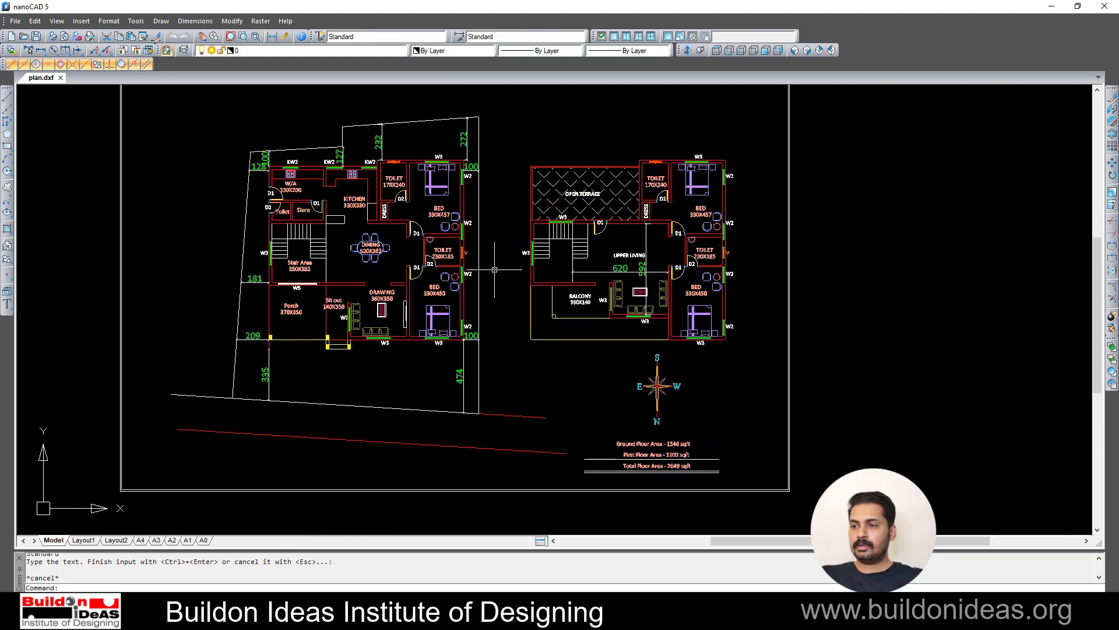
scroll(627, 459, "up", 4)
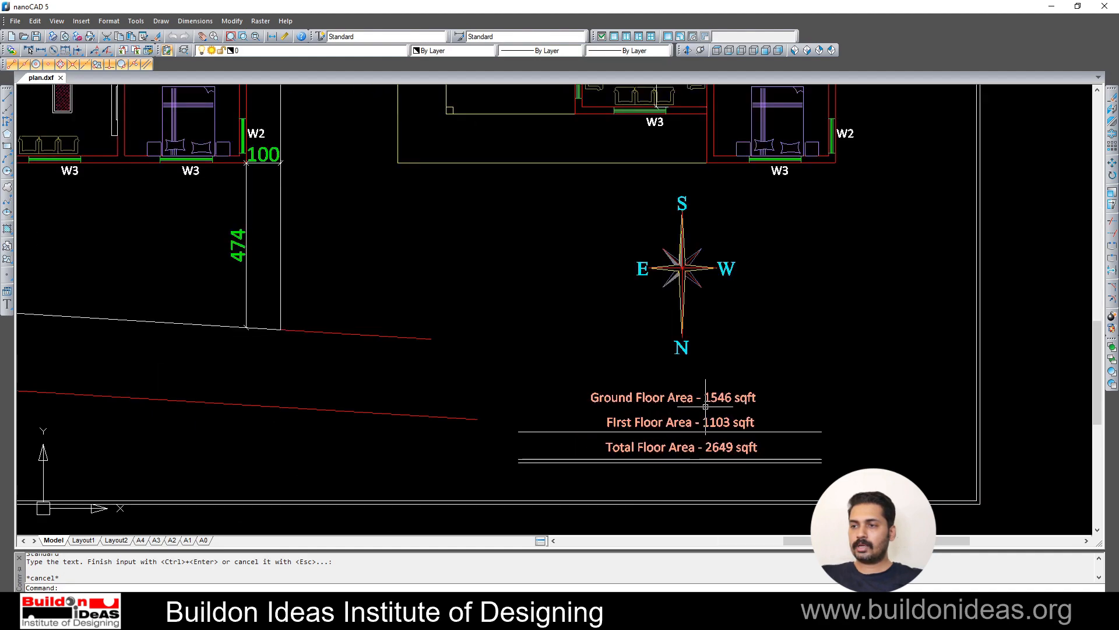
scroll(705, 408, "up", 2)
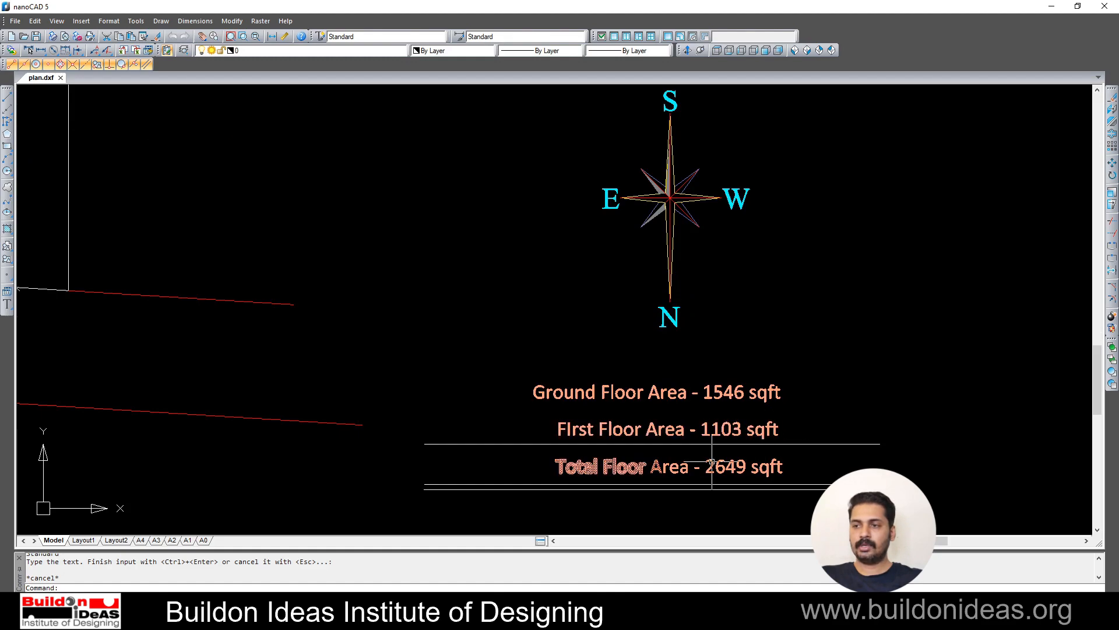
scroll(717, 485, "up", 2)
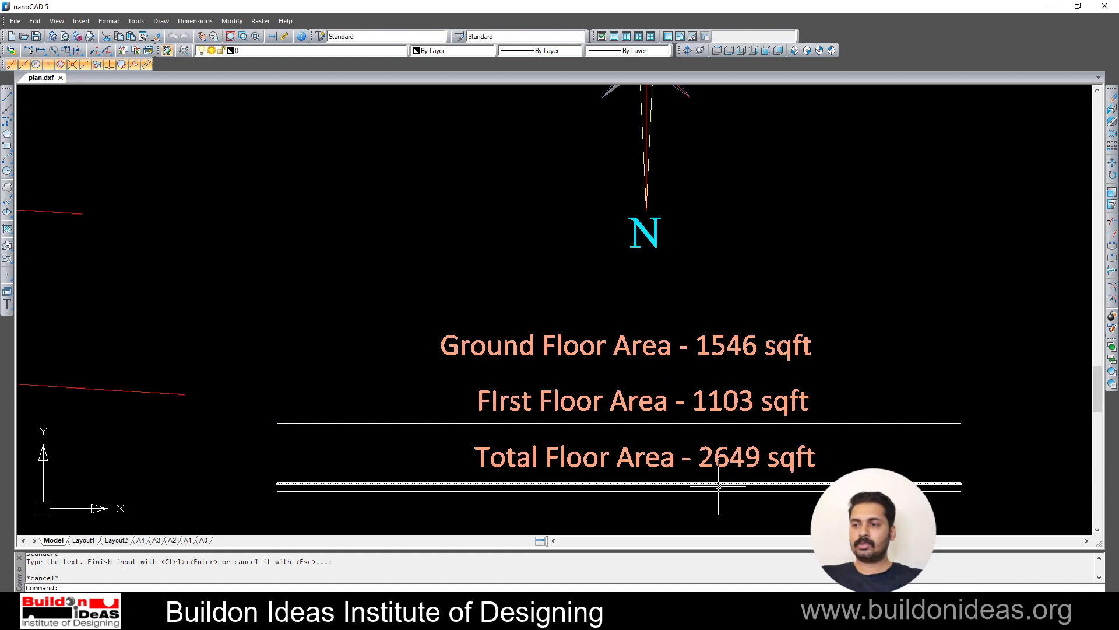
scroll(547, 303, "down", 5)
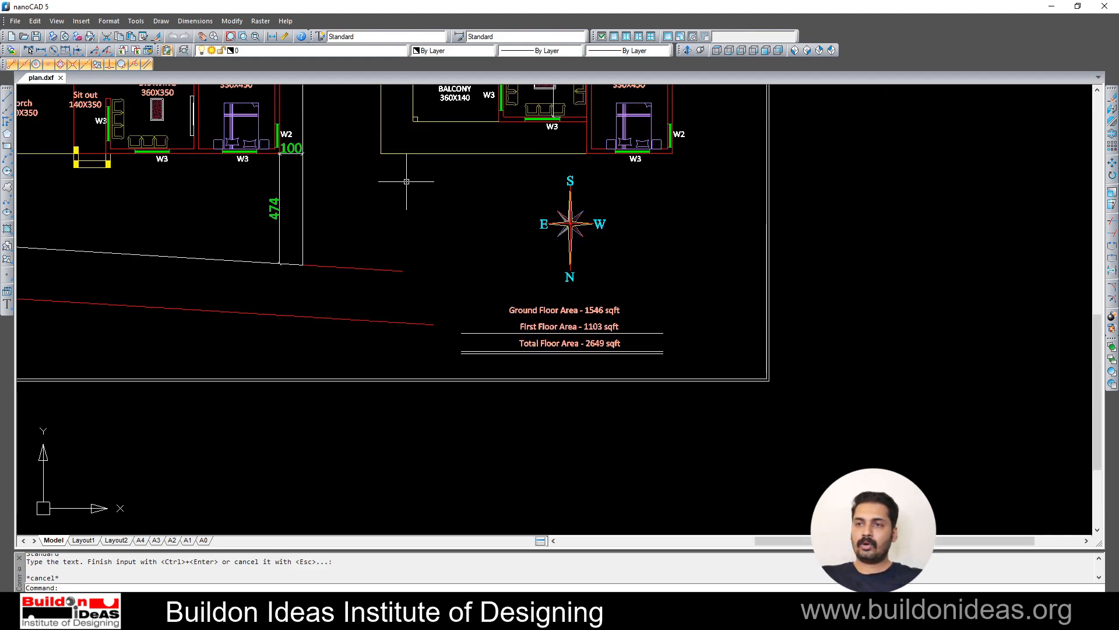
middle_click_drag(427, 195, 657, 392)
scroll(529, 322, "down", 5)
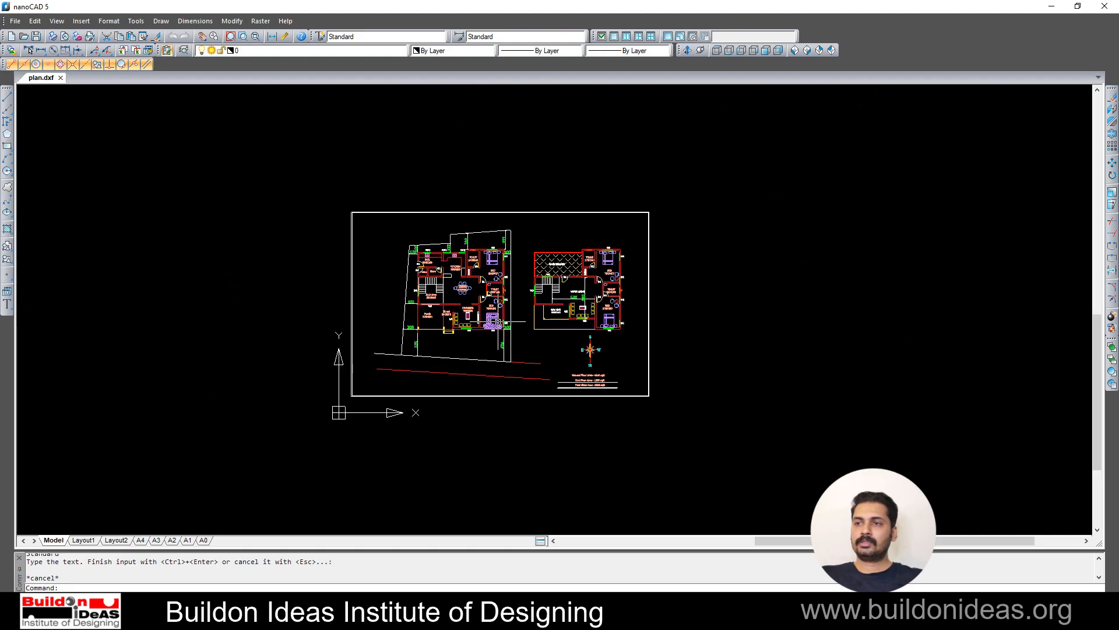
scroll(574, 329, "up", 4)
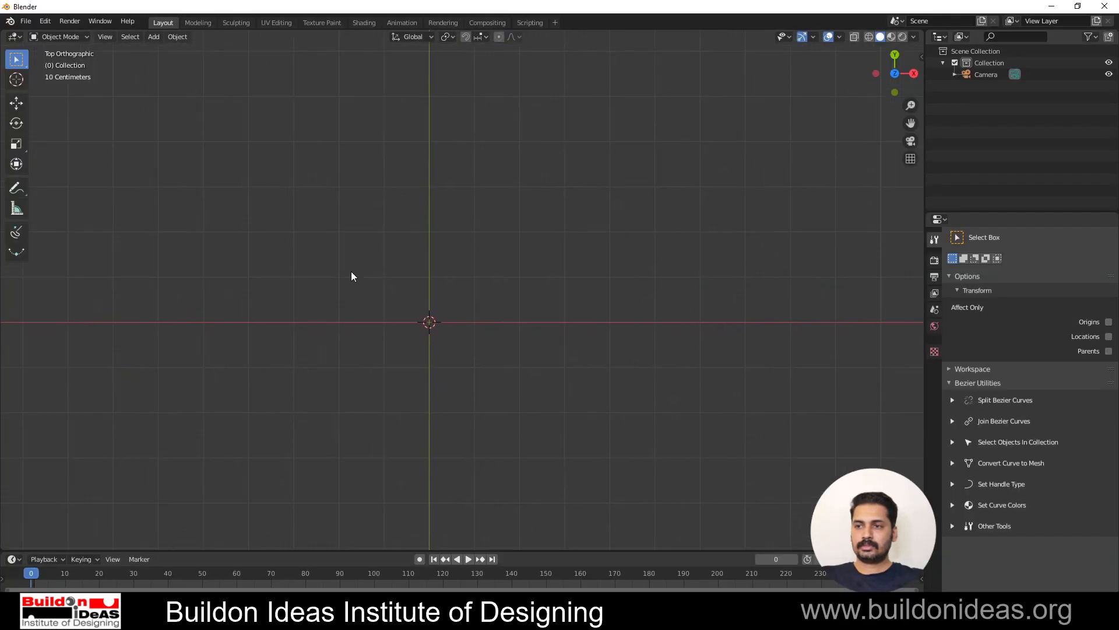
Check the length units in Blender's scene settings and the drawing units of plan.dxf in nanoCAD
middle_click_drag(351, 271, 391, 264, "shift")
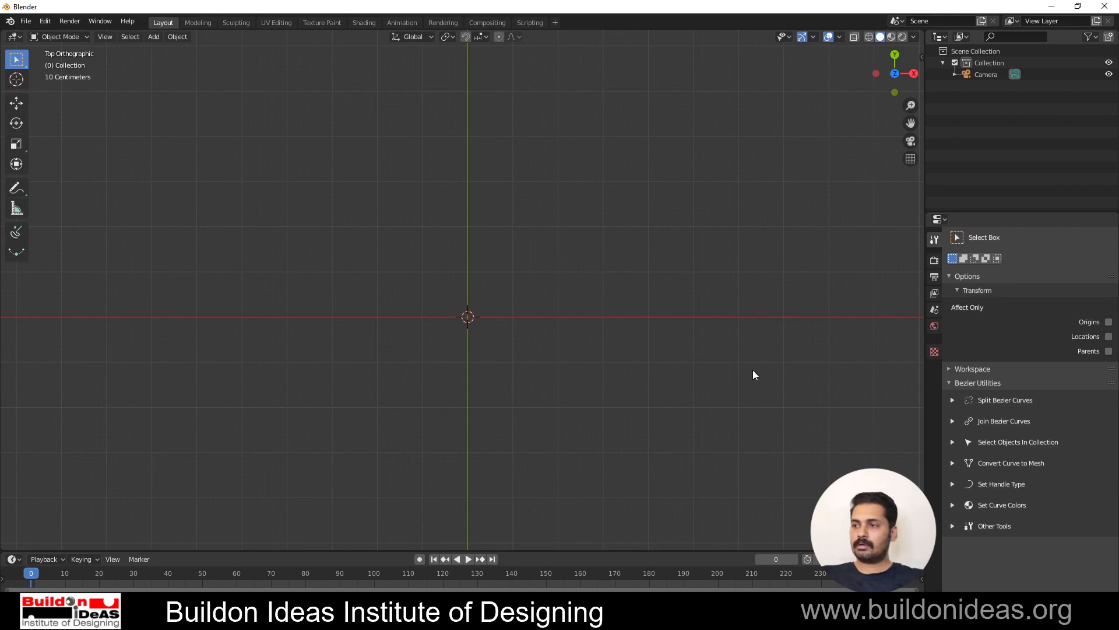
left_click(934, 310)
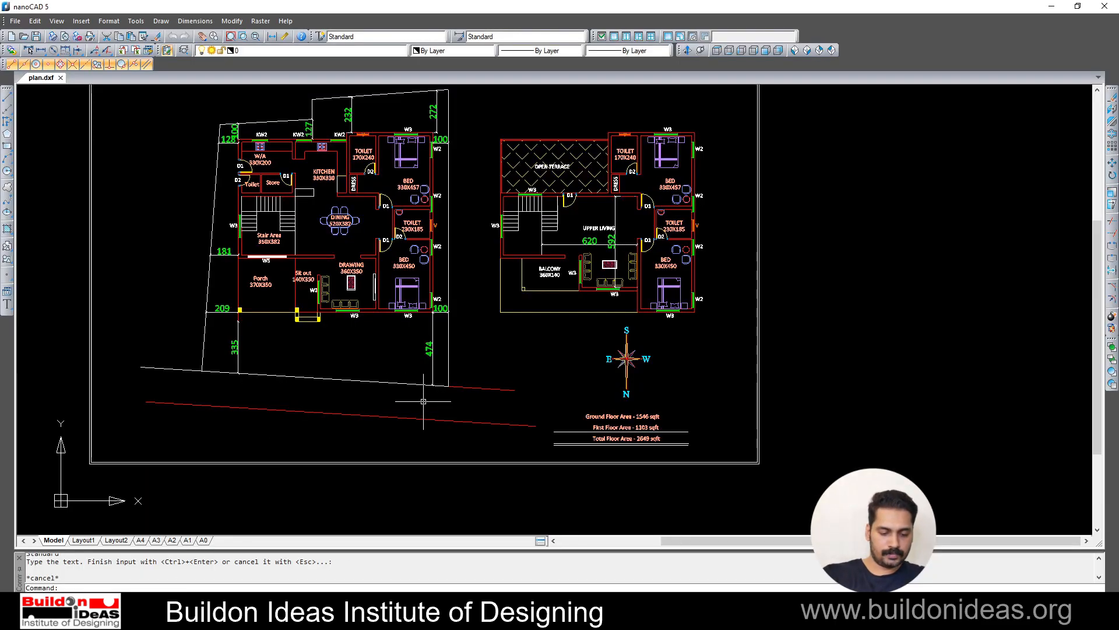
type("units")
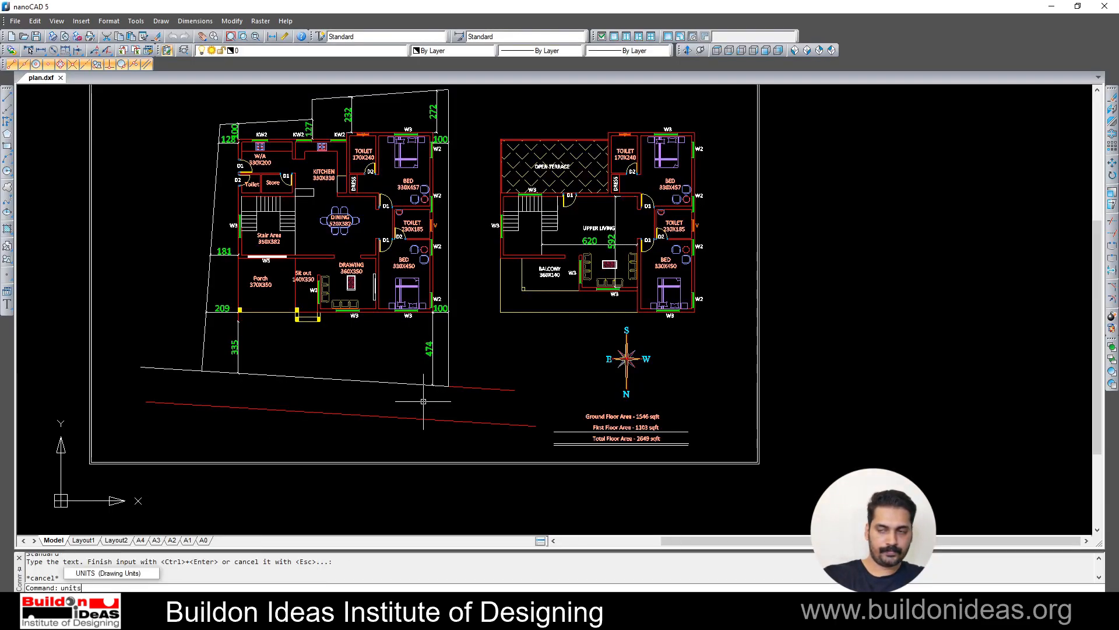
key("Return")
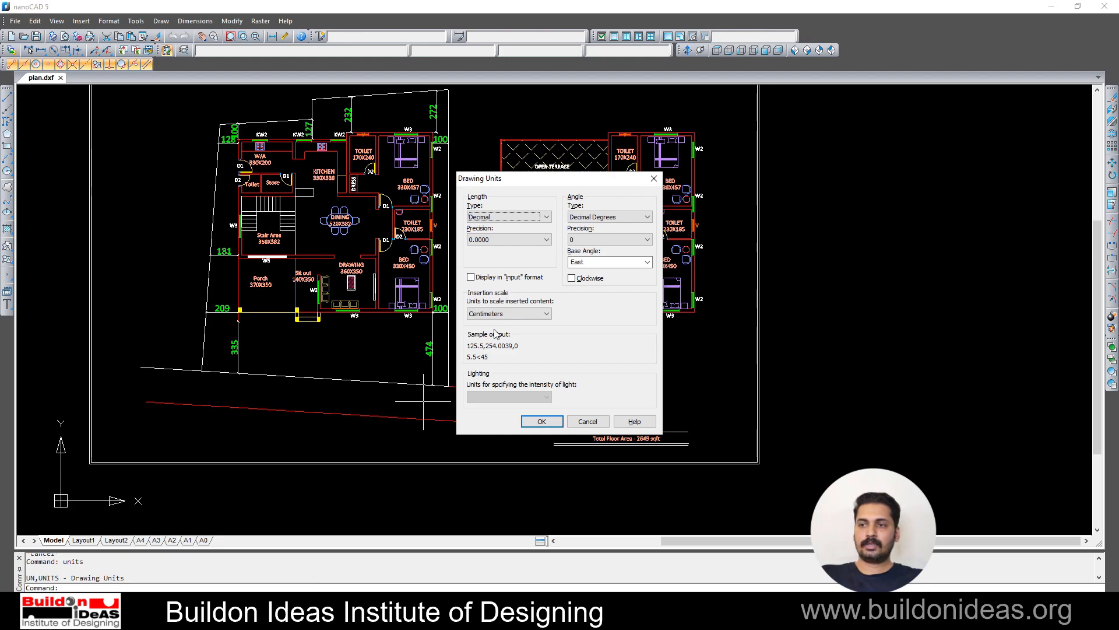
left_click(542, 421)
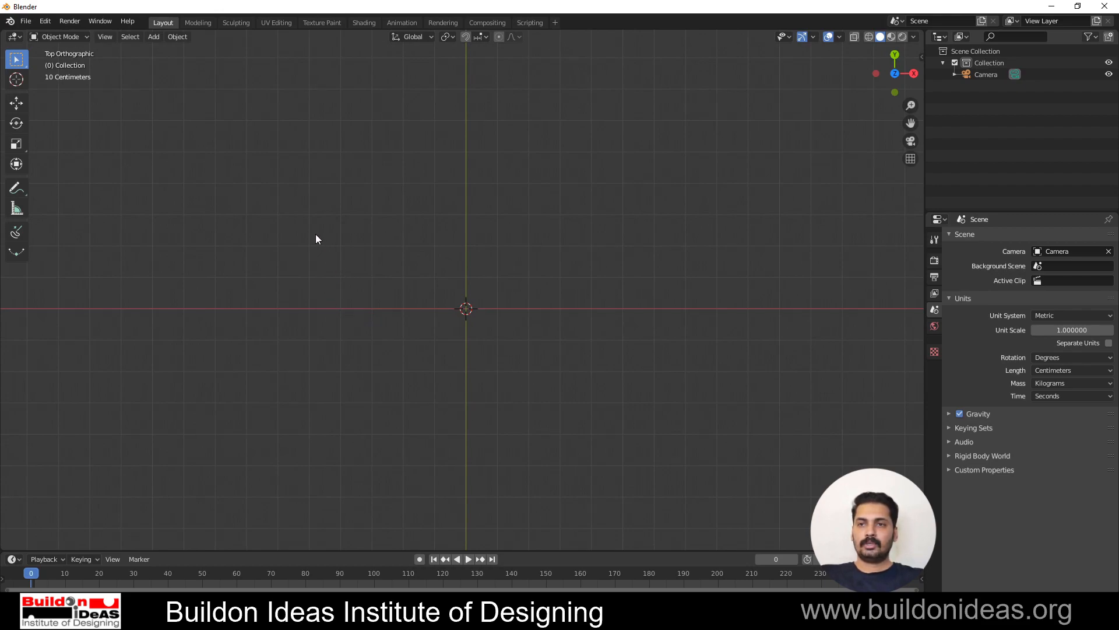
In Blender, start an AutoCAD DXF import with unit scale .01 and with text and lights excluded
left_click(25, 21)
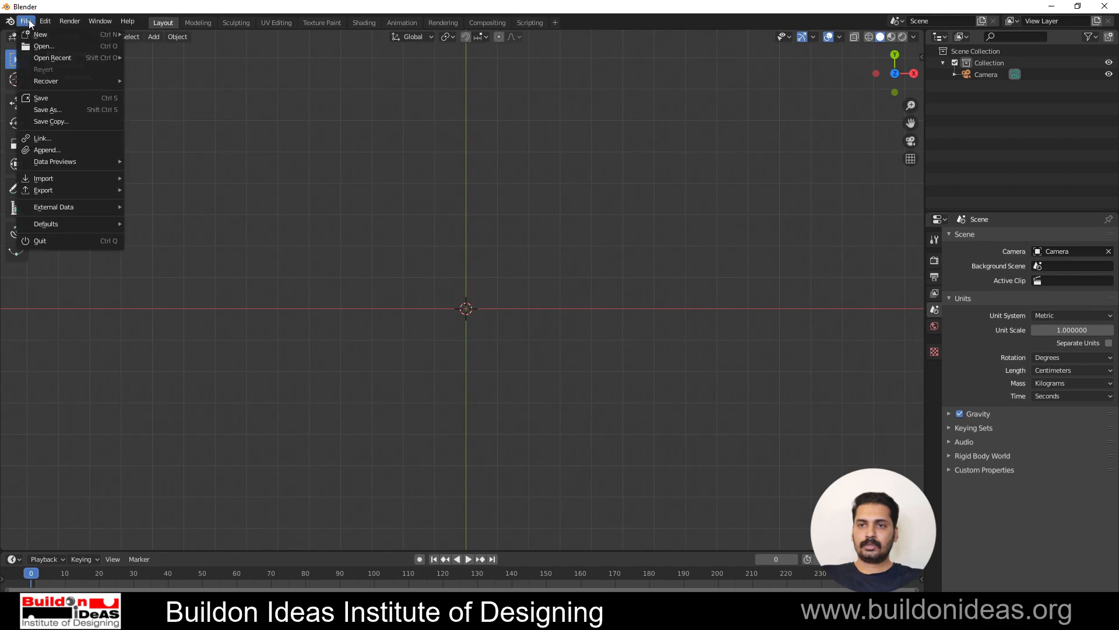
mouse_move(54, 181)
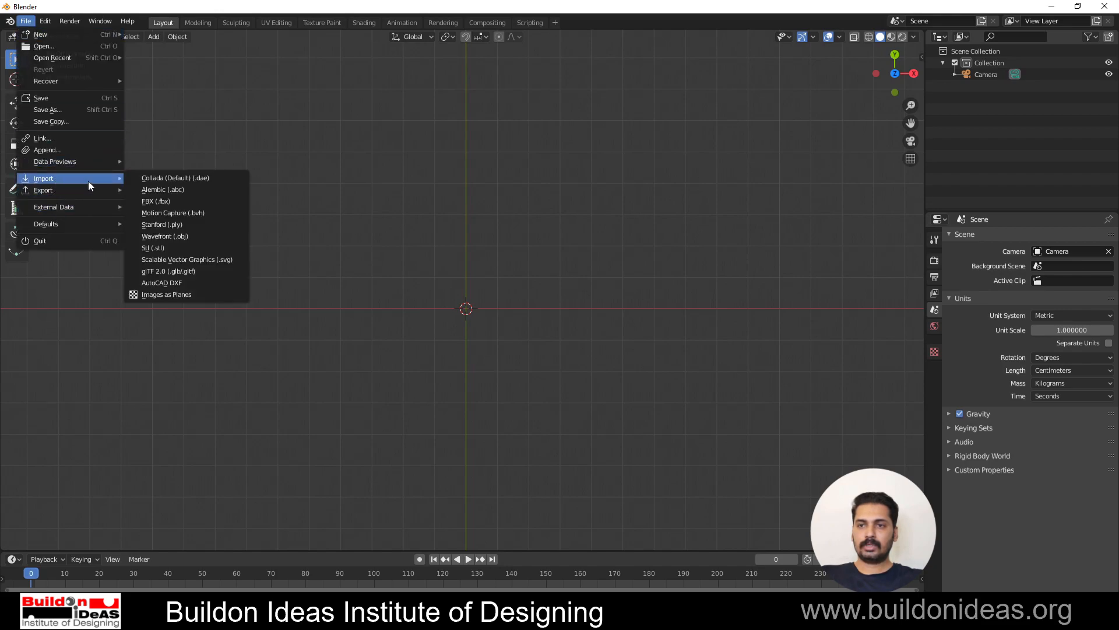
left_click(169, 285)
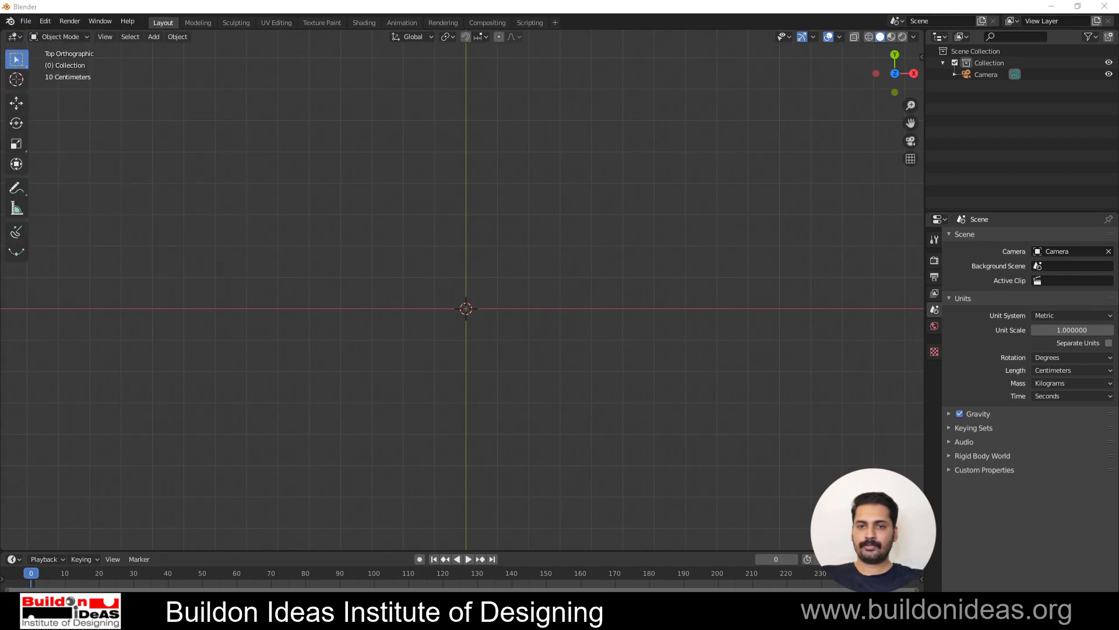
left_click_drag(509, 156, 660, 101)
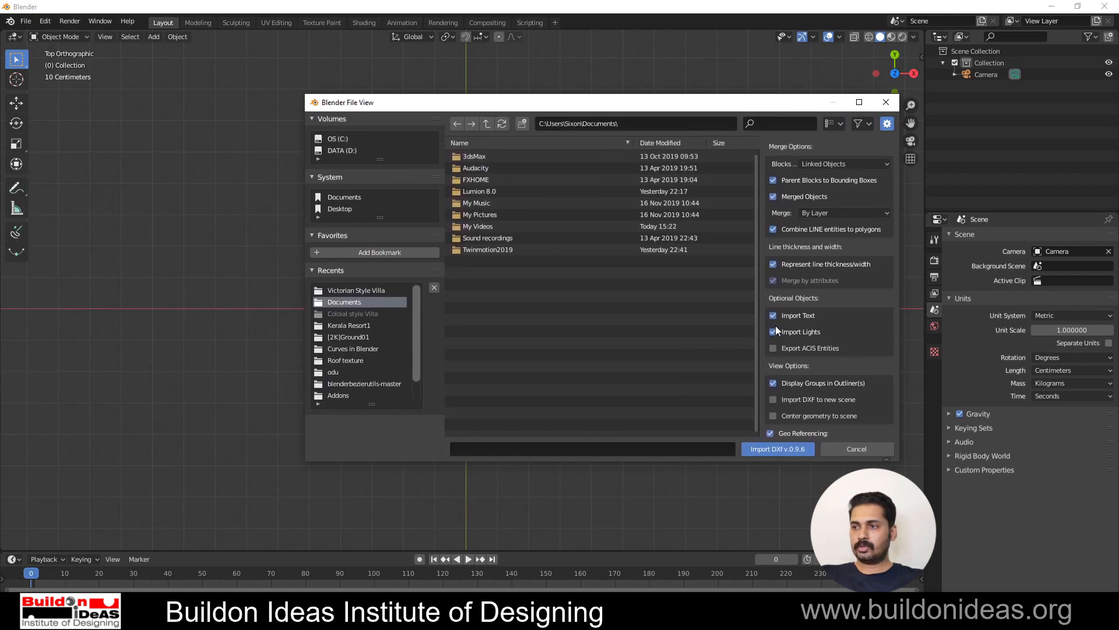
scroll(775, 325, "down", 4)
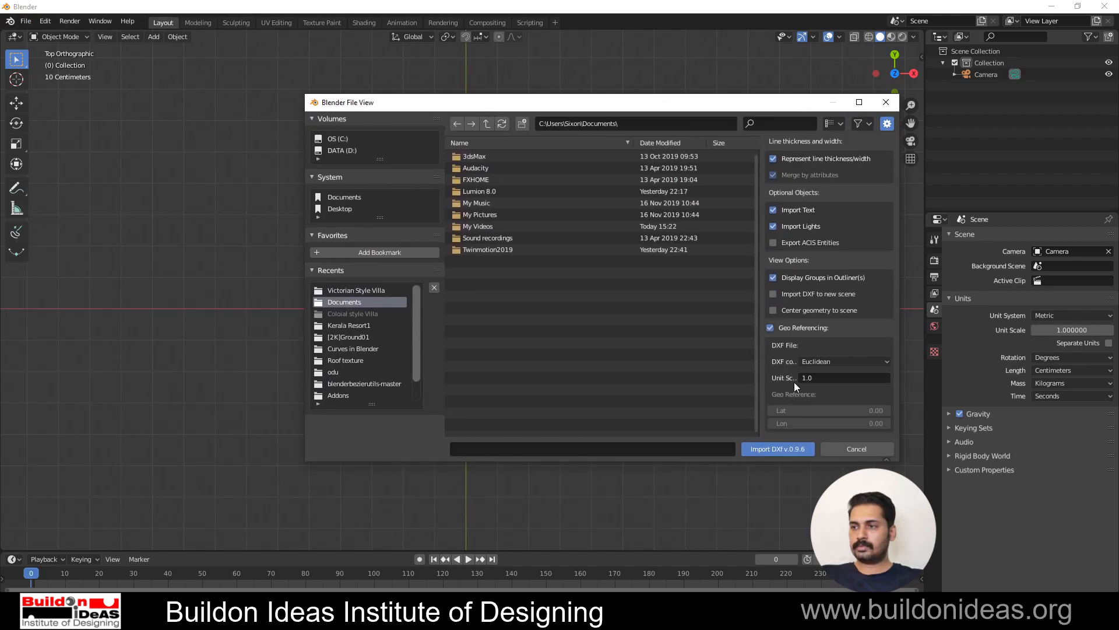
left_click(816, 377)
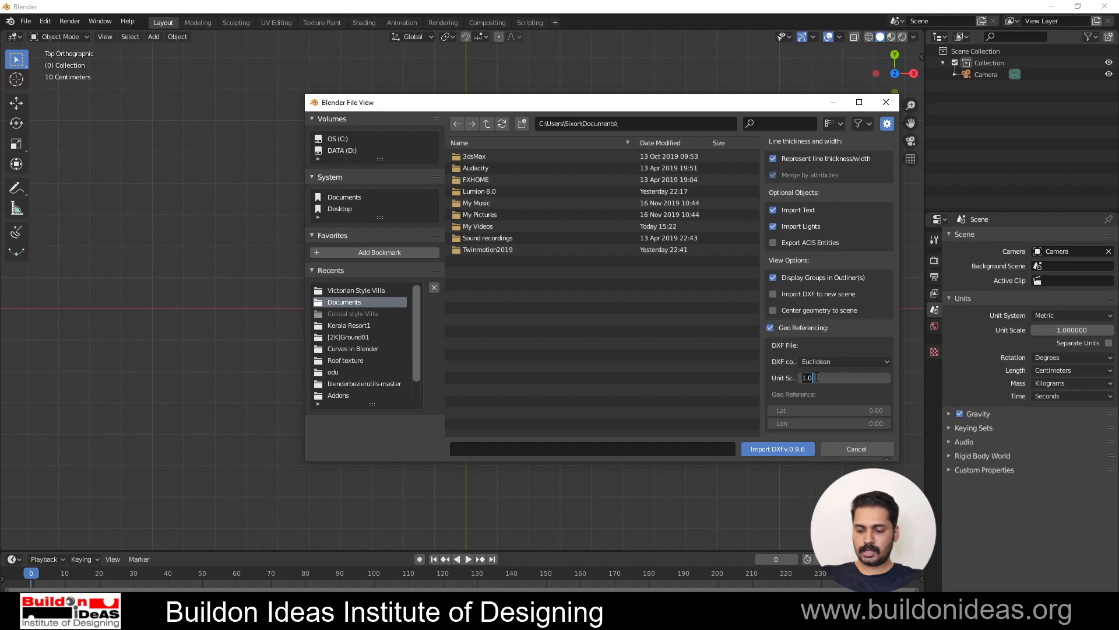
type(".01")
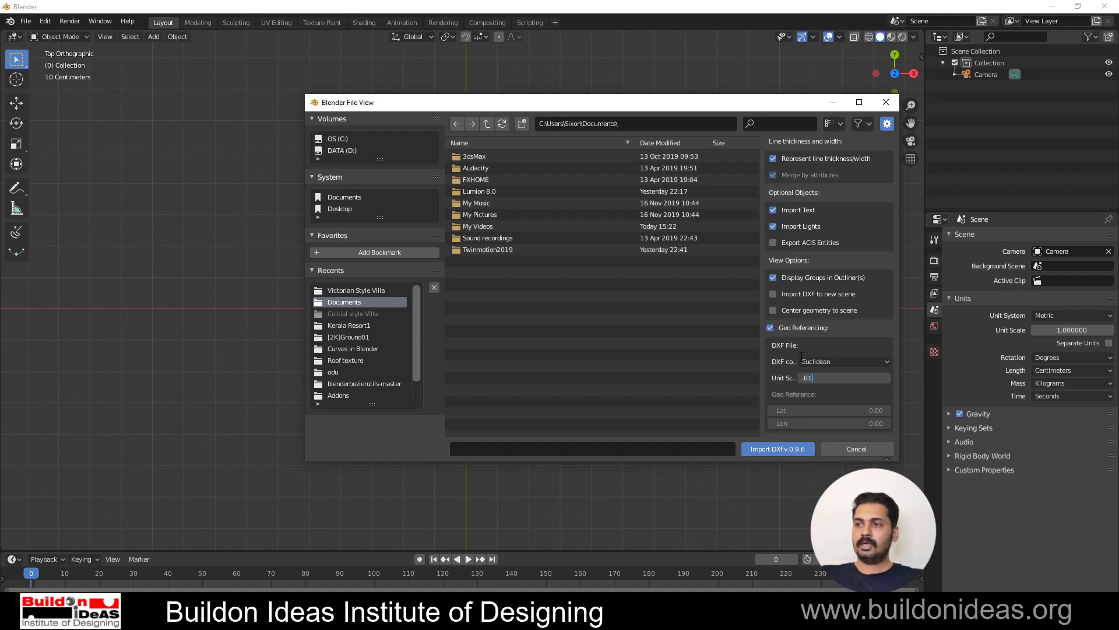
key("Return")
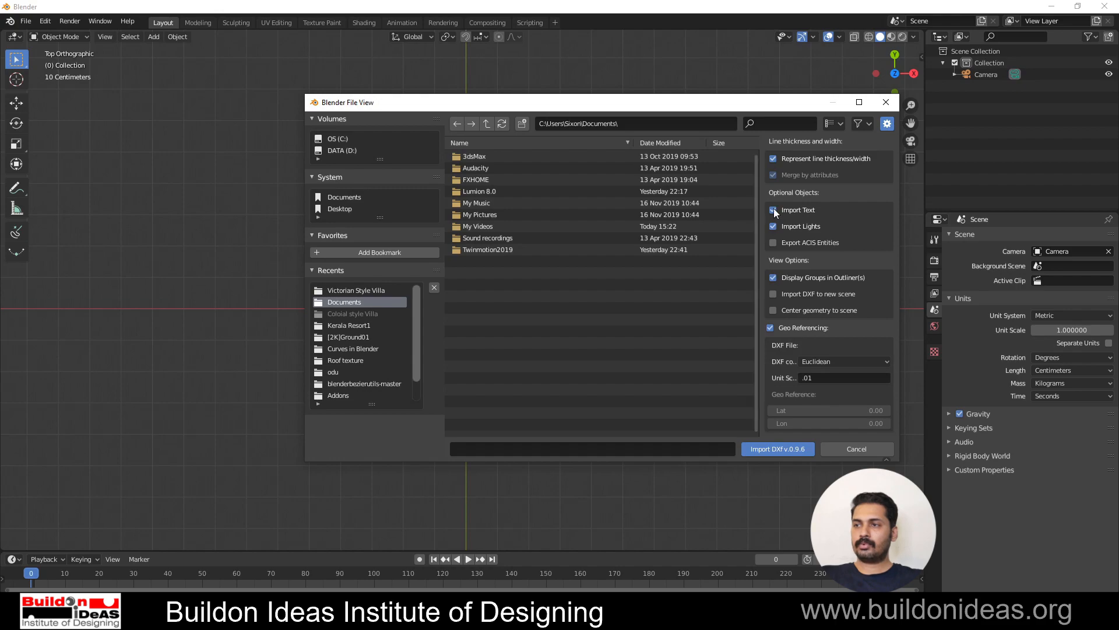
left_click(771, 226)
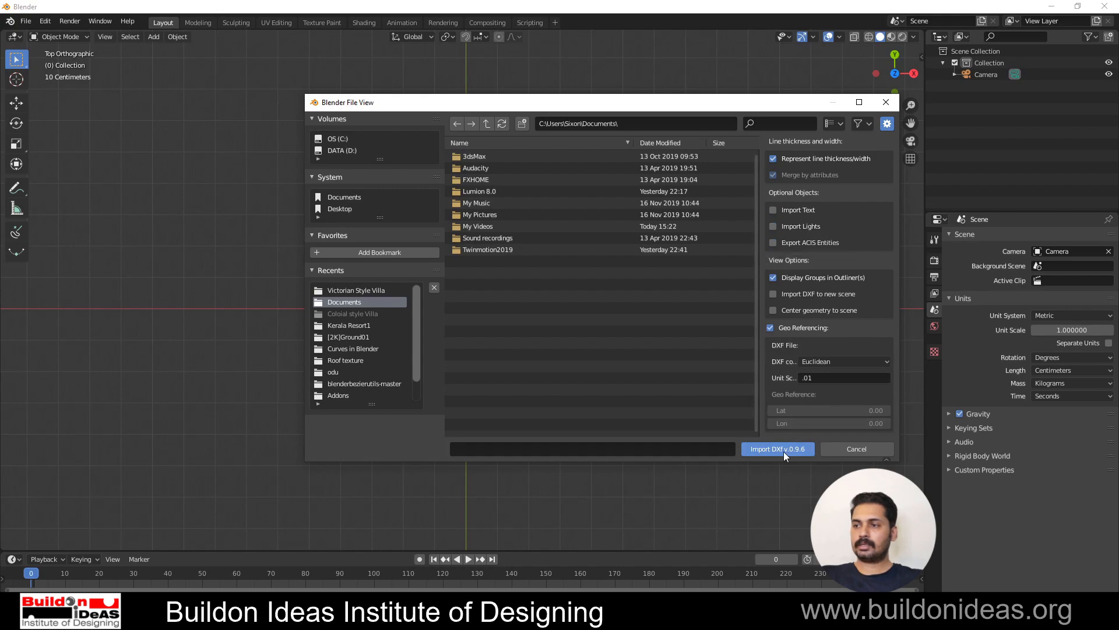
Import plan.dxf from the D:\Tutorials\Victorian Style Villa folder
left_click(360, 152)
scroll(496, 314, "down", 5)
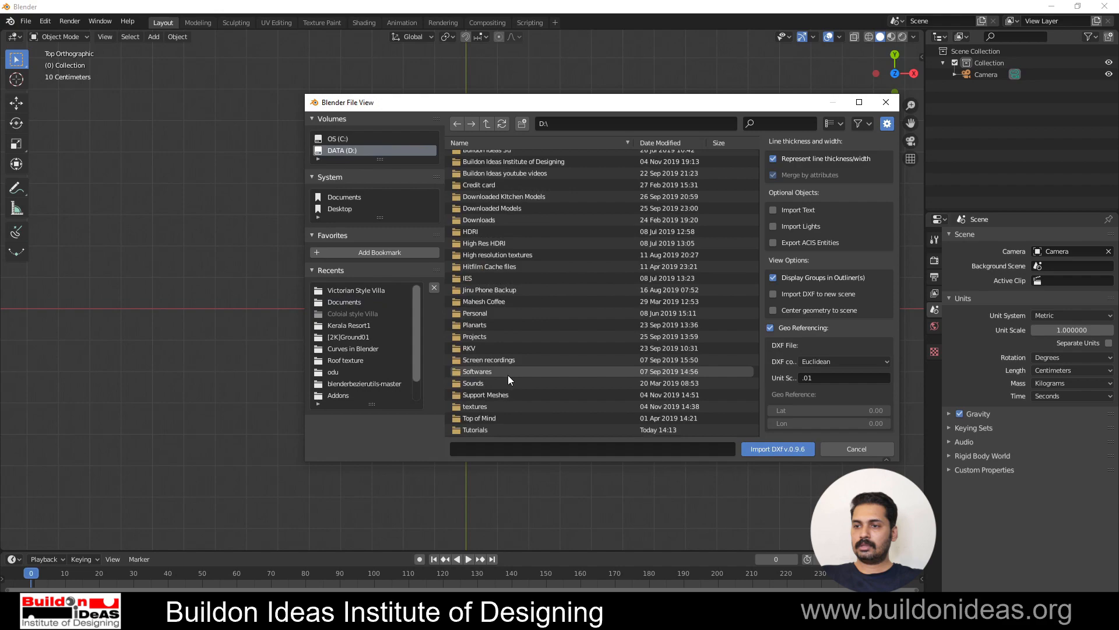
double_click(478, 430)
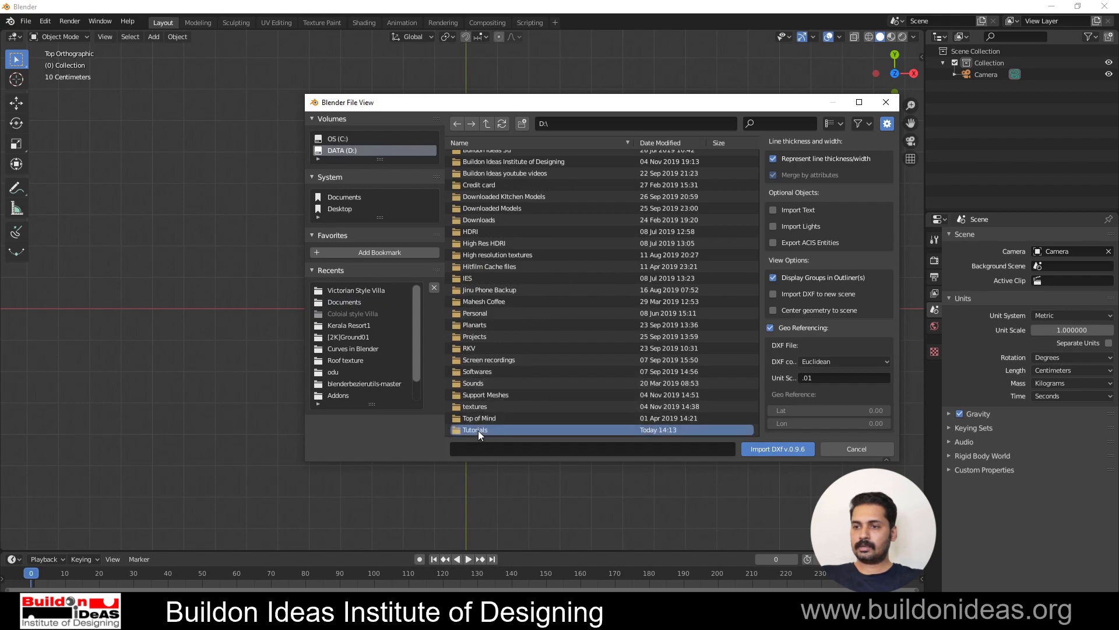
double_click(473, 215)
left_click(475, 156)
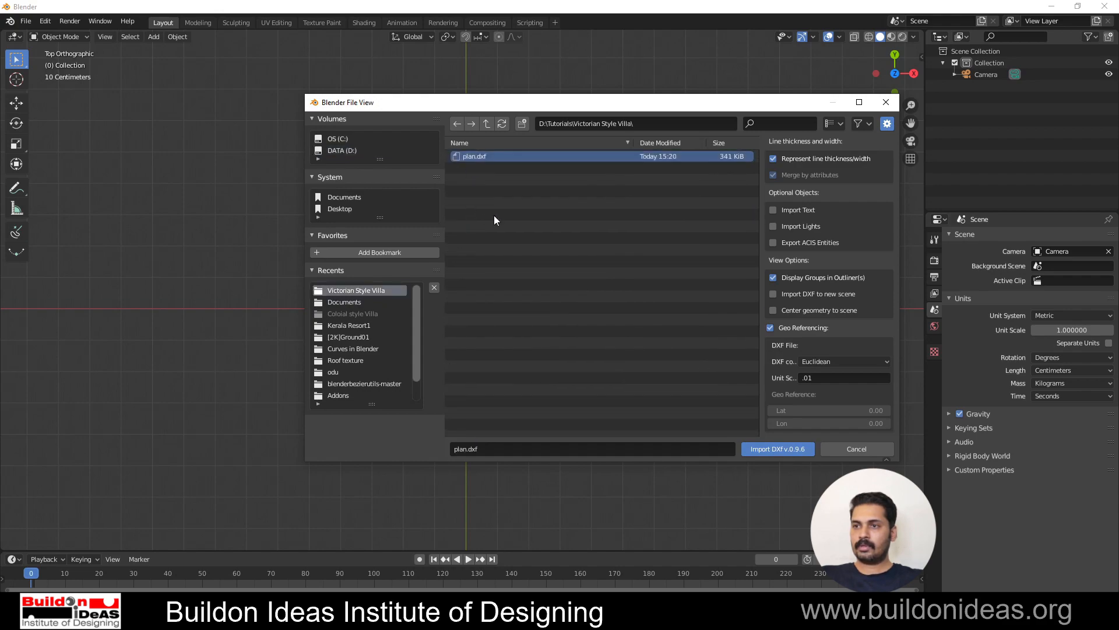
left_click(765, 453)
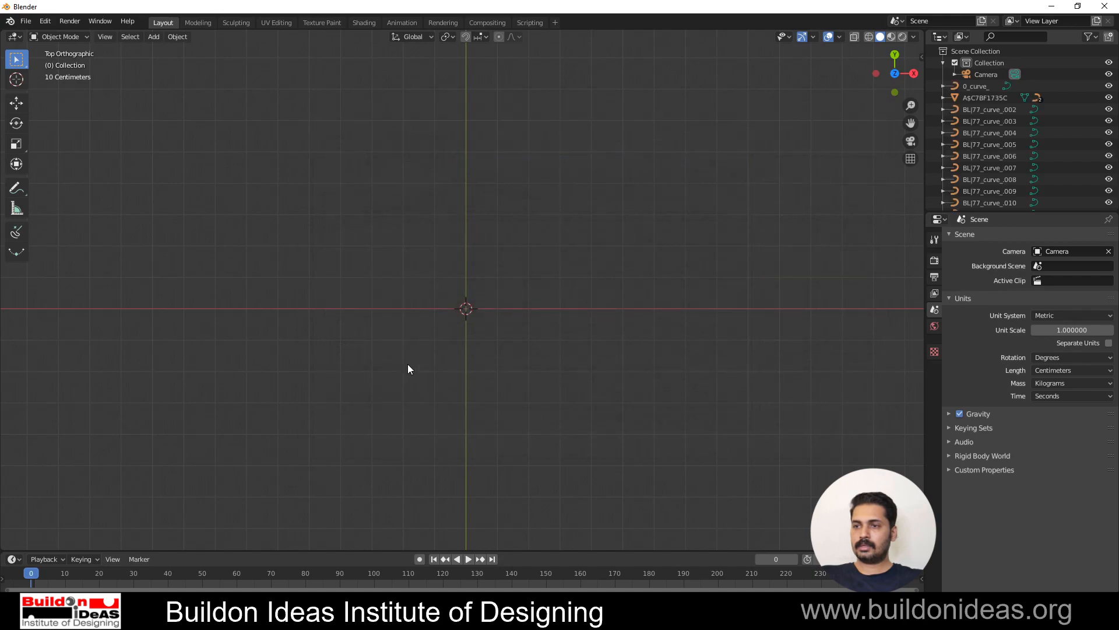
Delete the camera from the scene
scroll(341, 354, "down", 8)
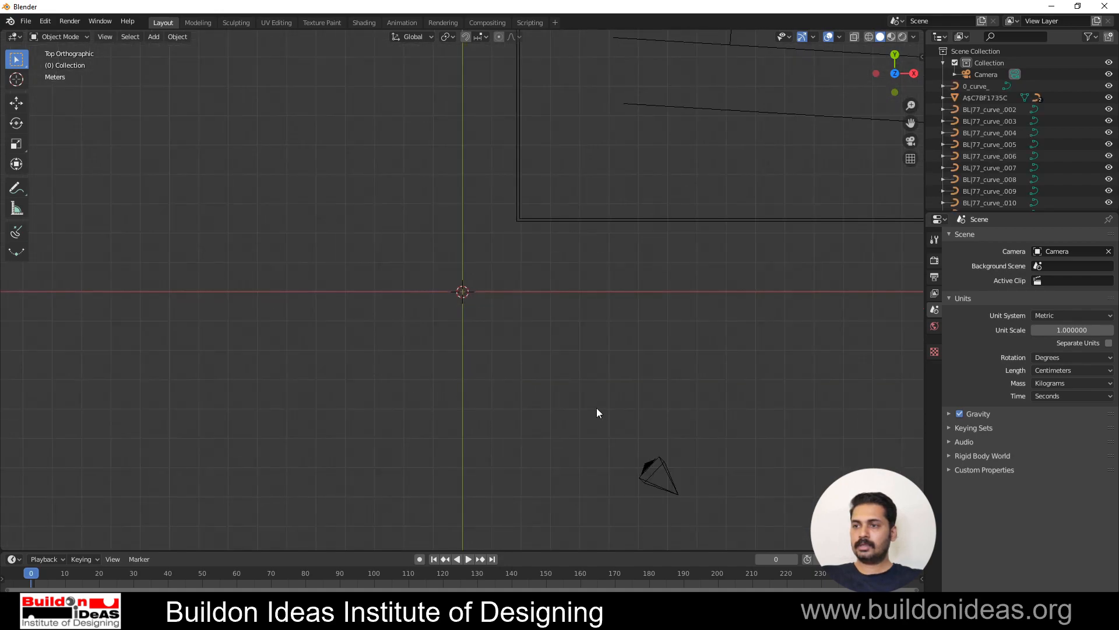
left_click(659, 475)
key("Delete")
Convert all the imported plan curves to meshes and join them into a single object
scroll(463, 356, "down", 8)
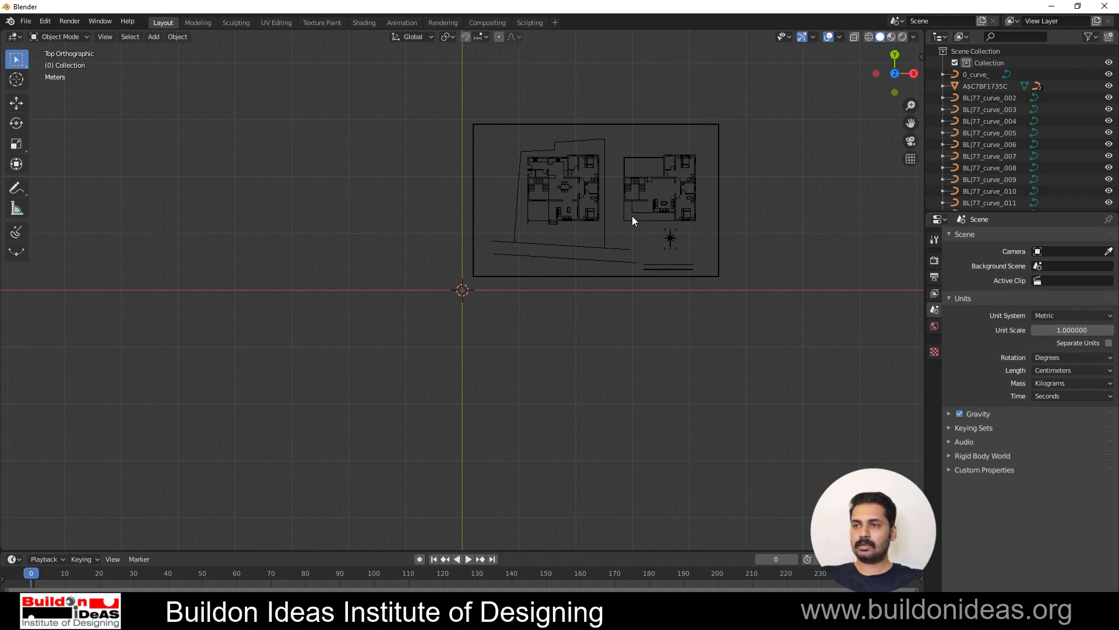
middle_click_drag(615, 210, 461, 288, "shift")
scroll(458, 291, "up", 4)
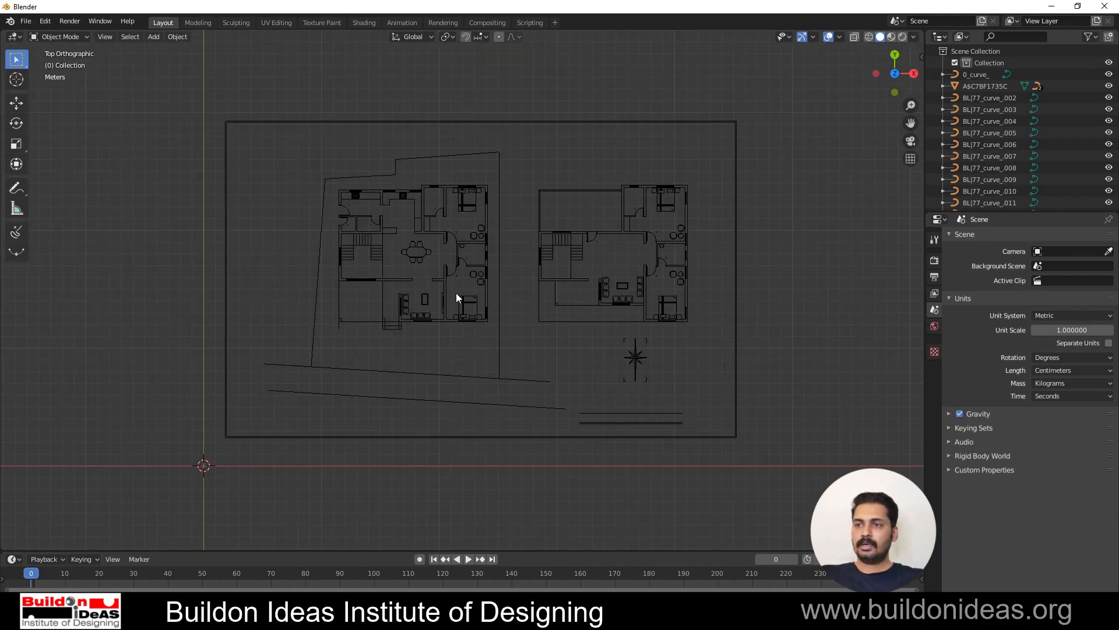
scroll(447, 282, "down", 1)
left_click_drag(256, 120, 746, 478)
left_click(178, 37)
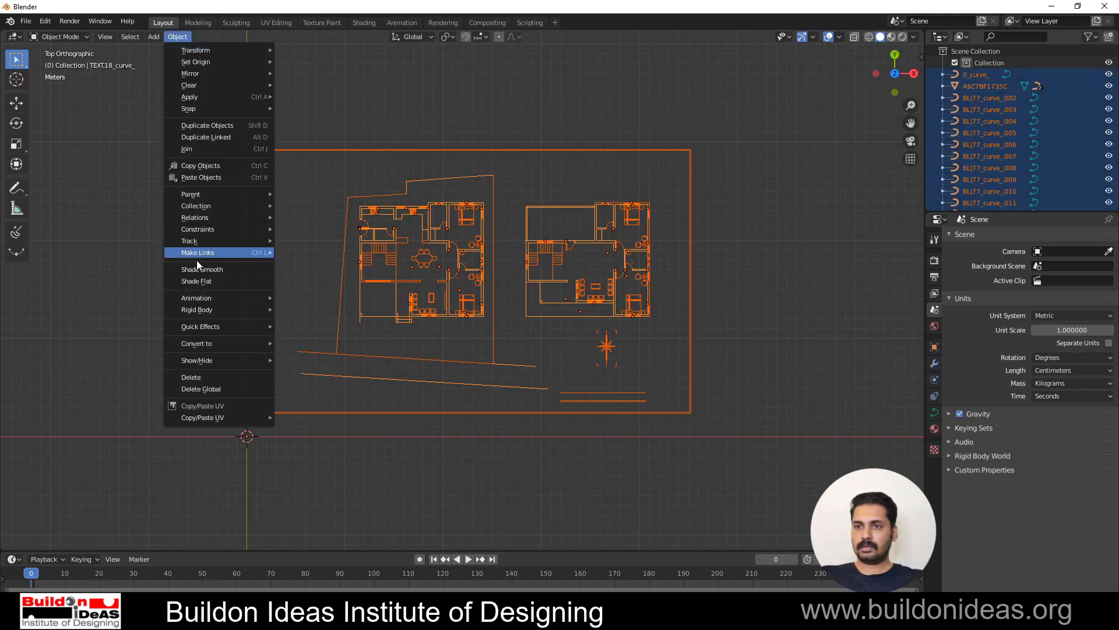
mouse_move(211, 348)
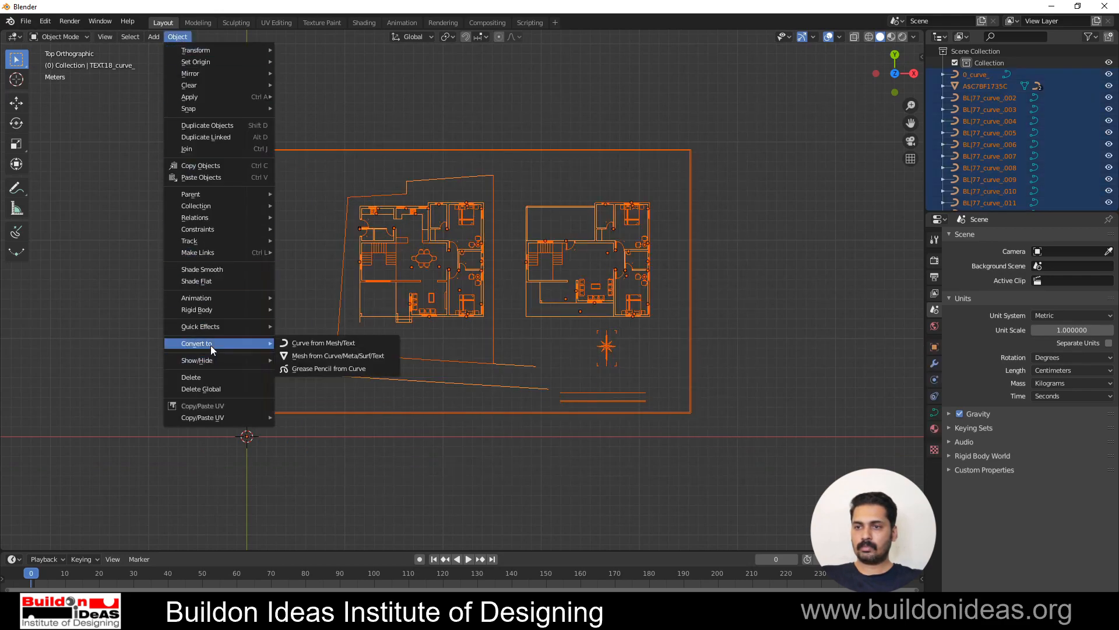
left_click(325, 356)
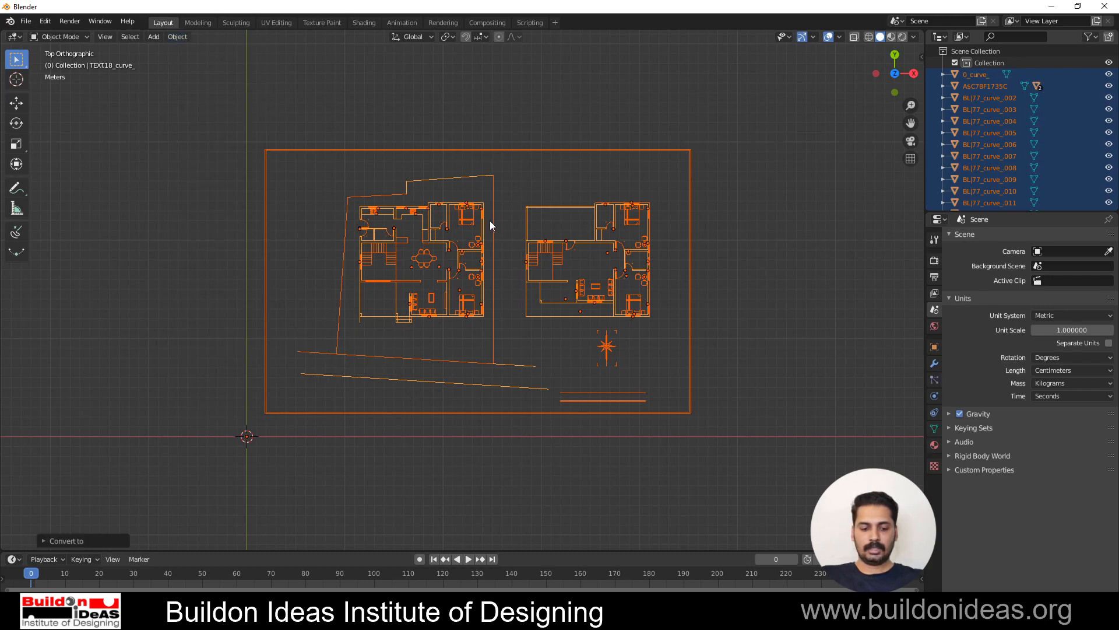
key("ctrl+j")
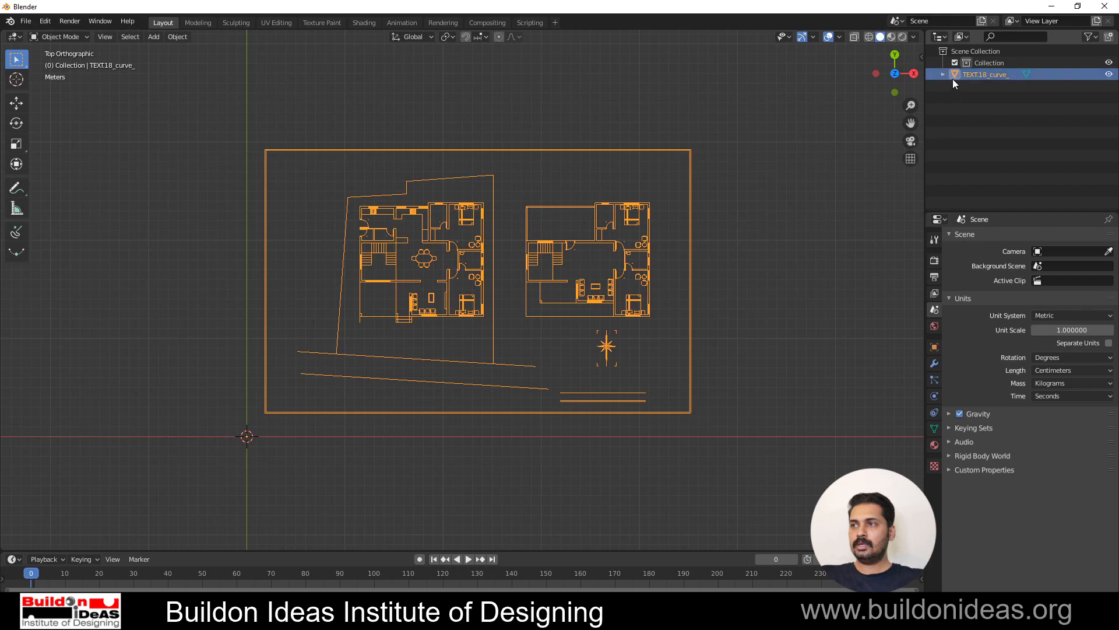
Move the joined plan mesh into a new collection named Plan
left_click(513, 140)
left_click(461, 207)
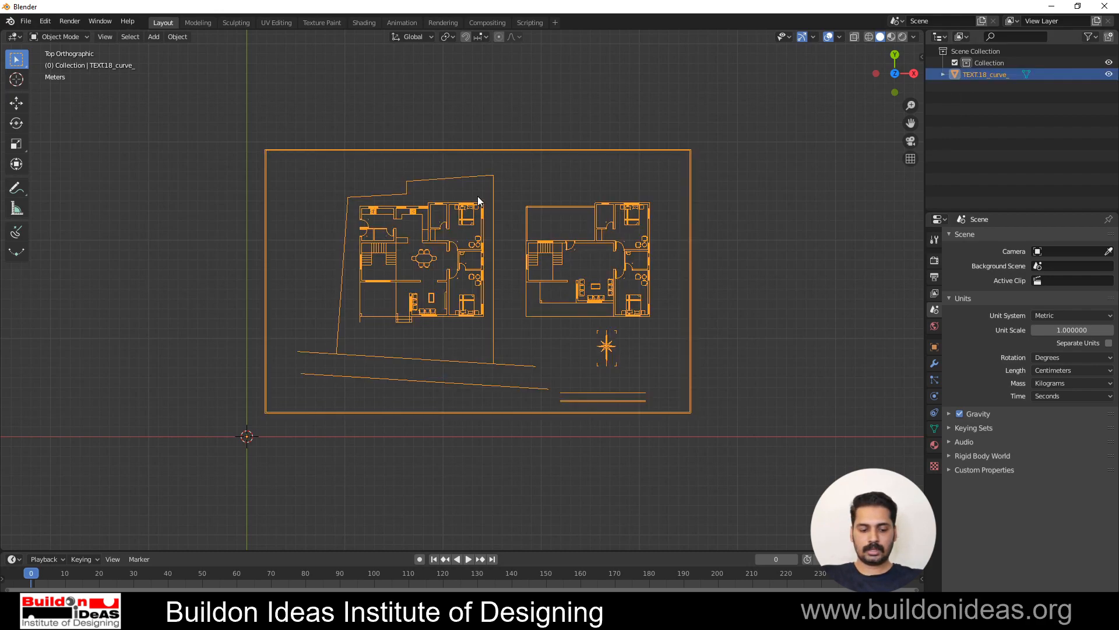
key("m")
left_click(452, 197)
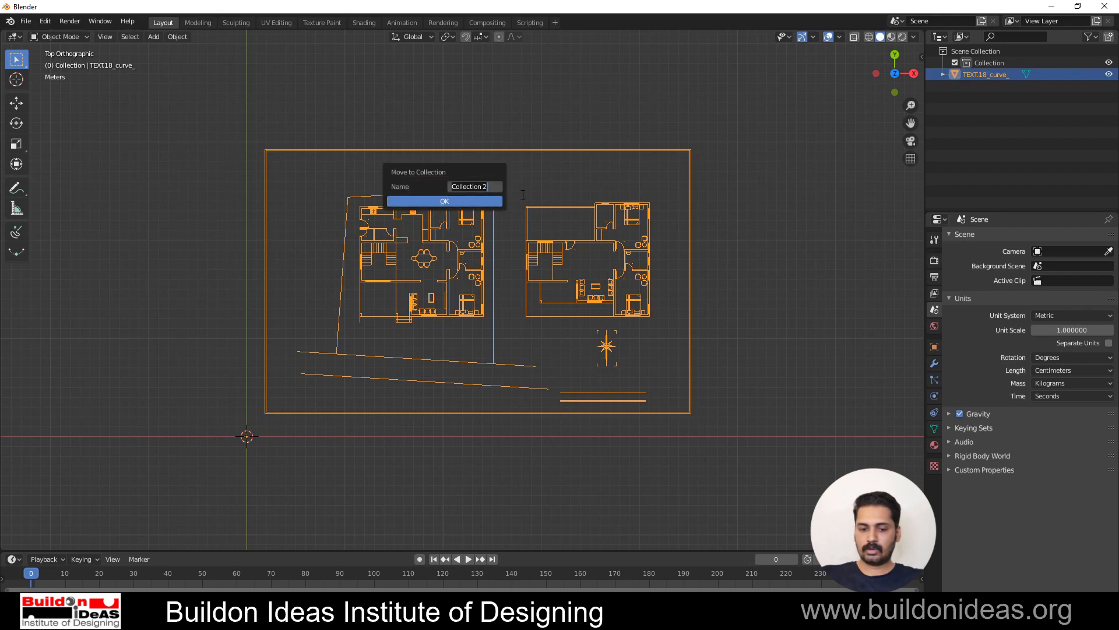
type("Plan")
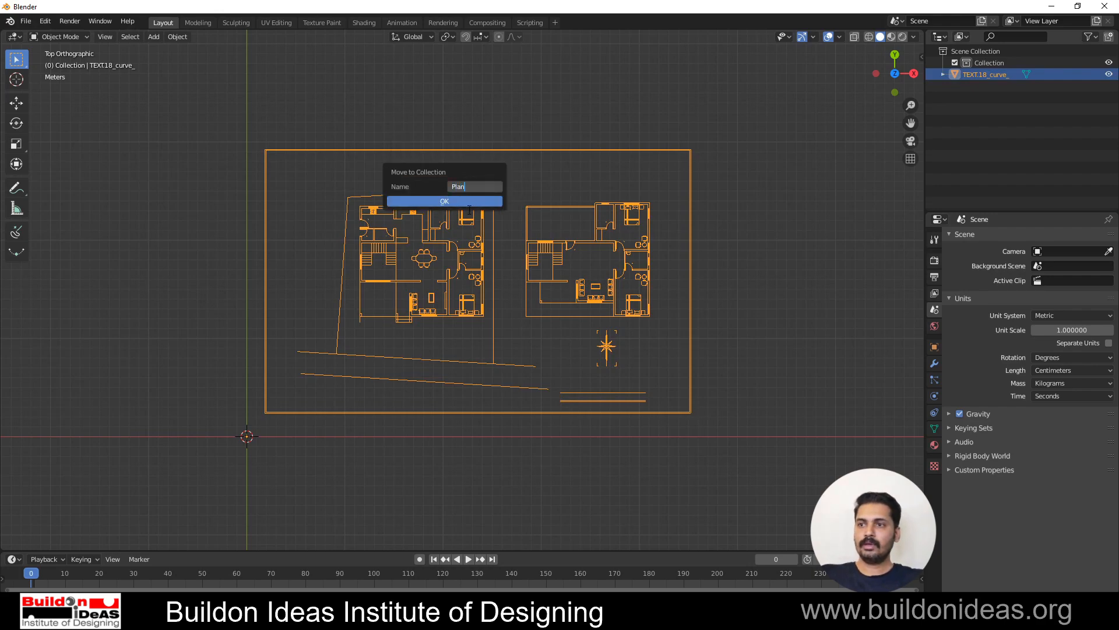
left_click(437, 201)
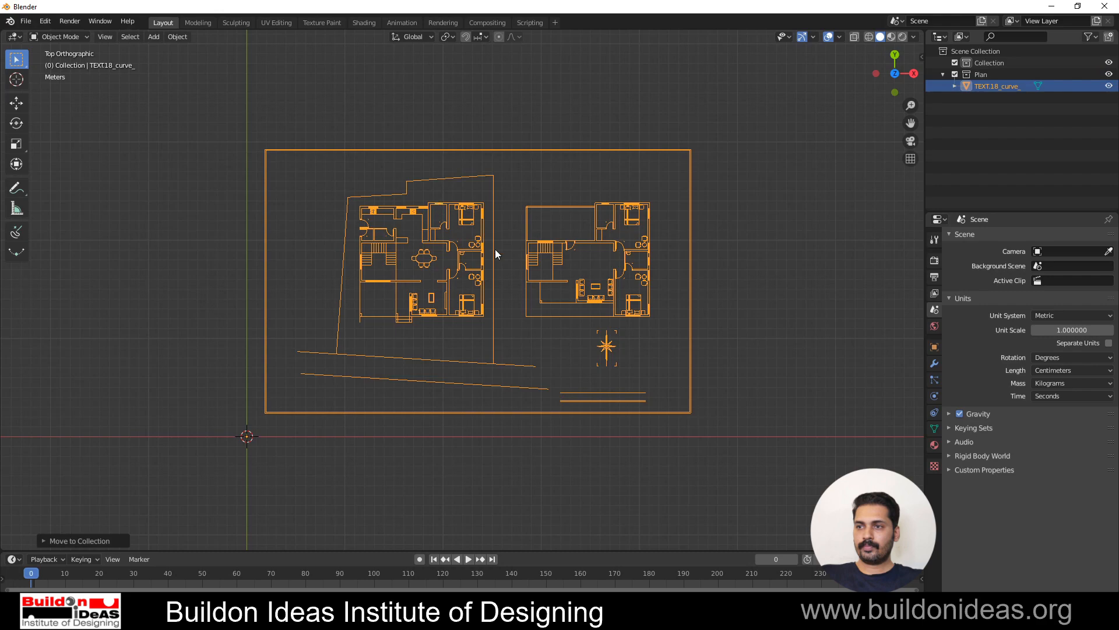
Check the Plan collection's visibility control by hiding and showing the drawing, leaving it shown and deselected
left_click(781, 326)
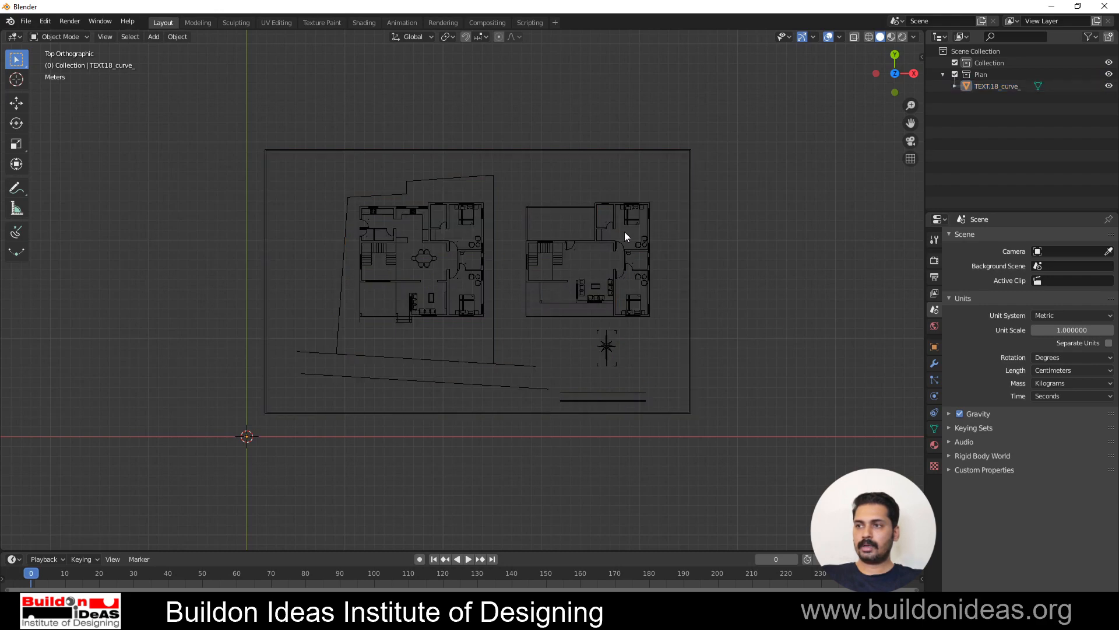
left_click(611, 214)
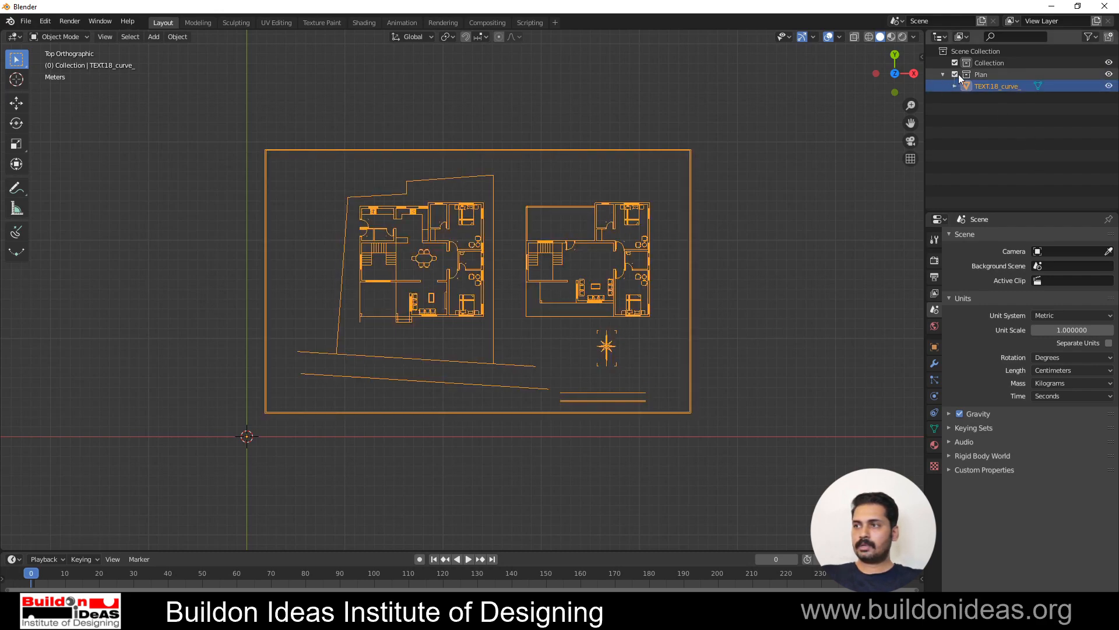
left_click(1110, 74)
left_click(1109, 75)
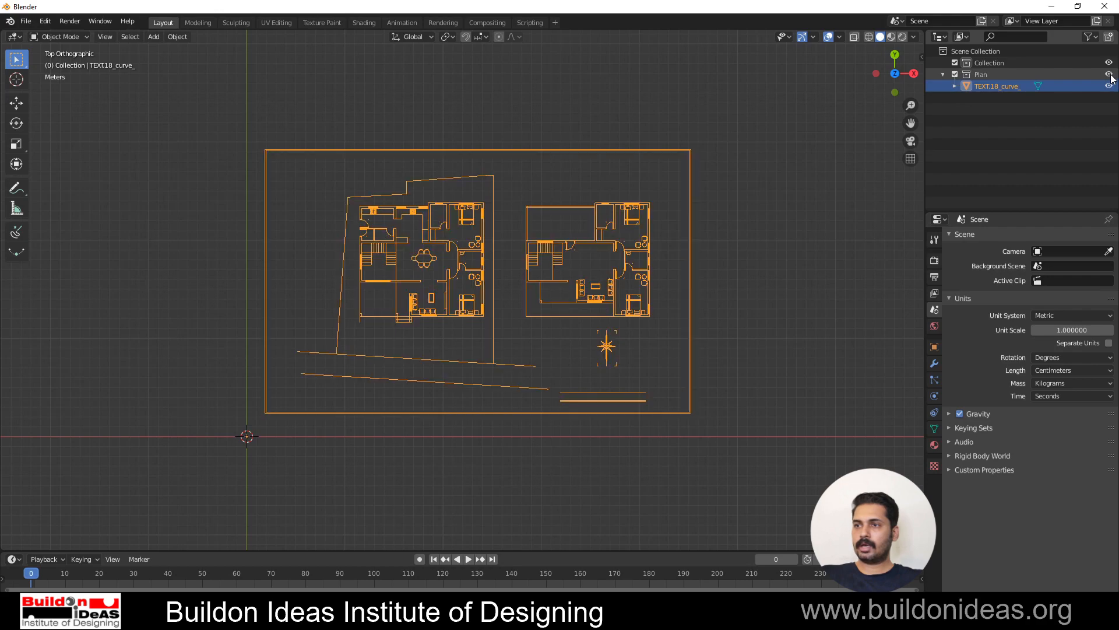
left_click(1109, 74)
left_click(1109, 75)
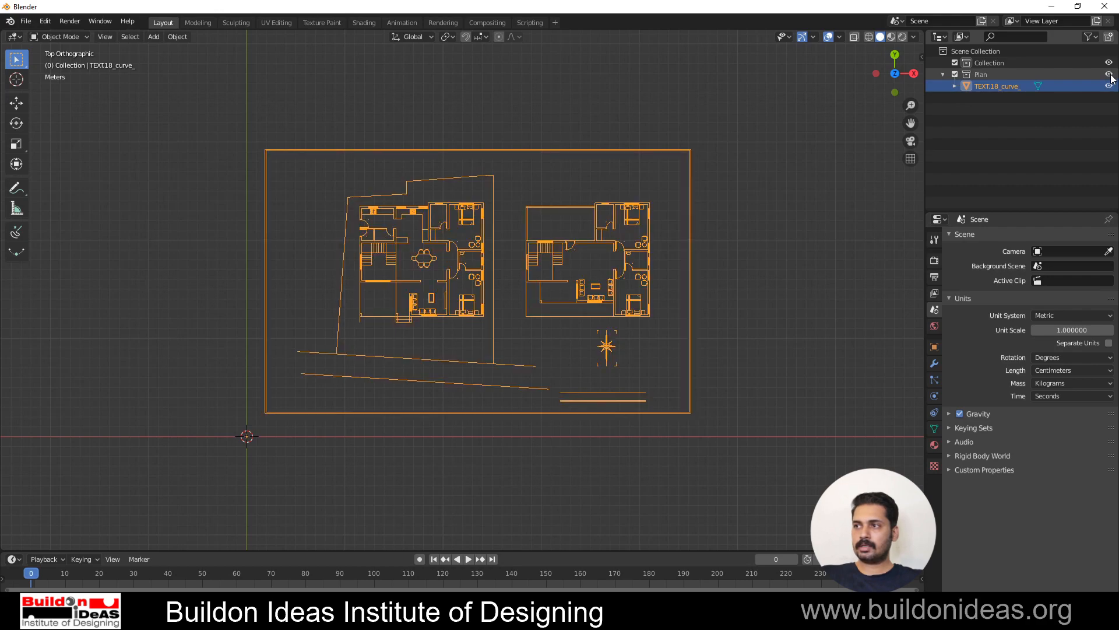
left_click(642, 124)
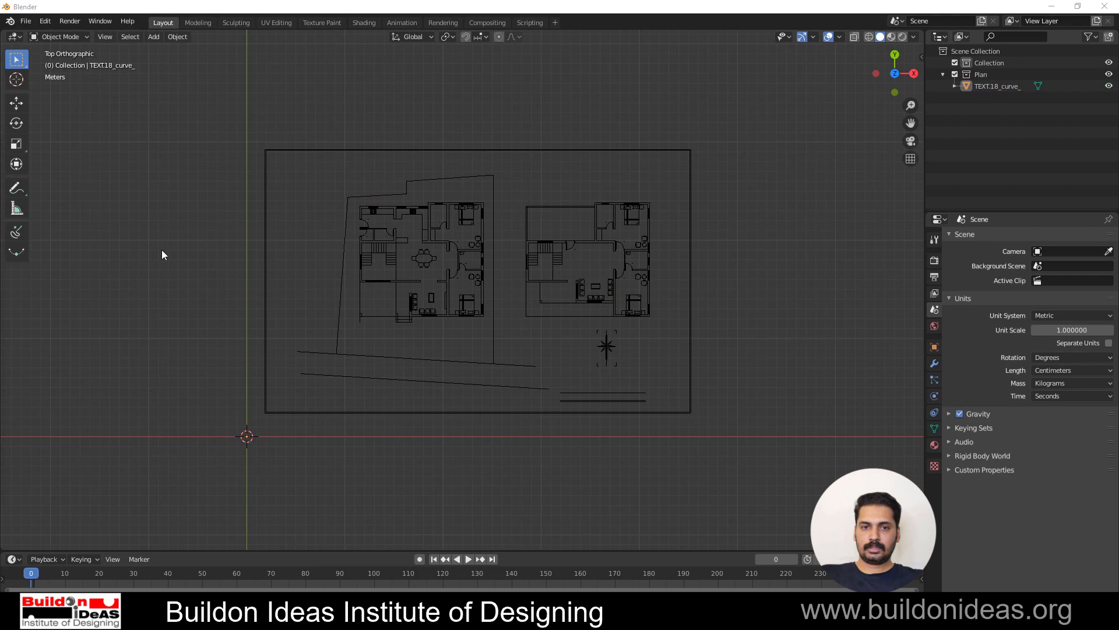
Save the file as 1.blend in the D:\Tutorials\Victorian Style Villa folder, overwriting the existing file
key("ctrl+s")
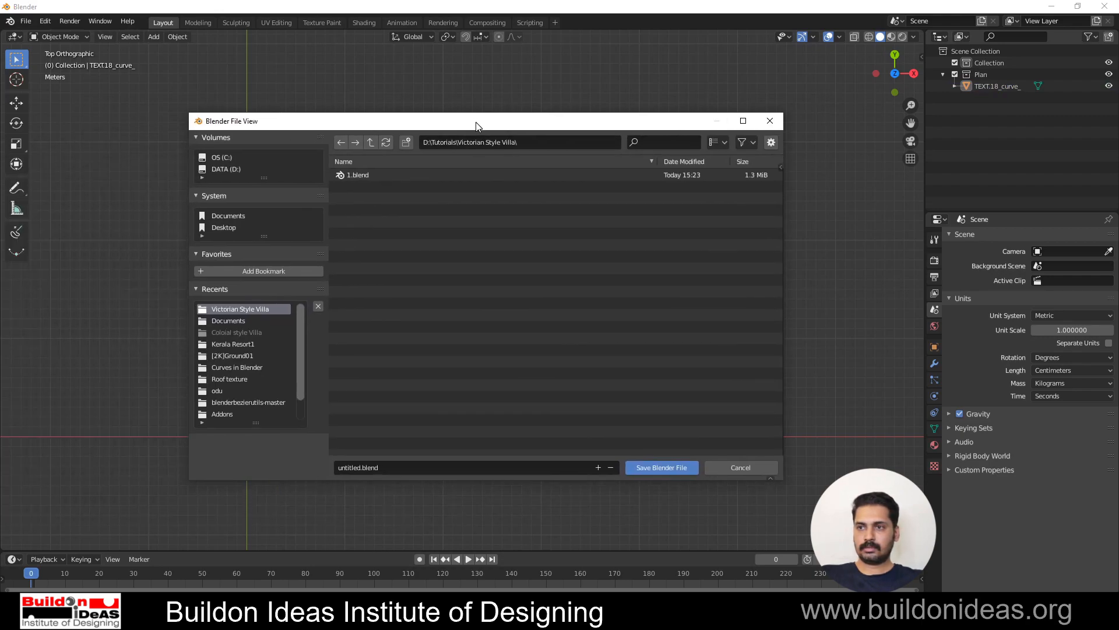
left_click(357, 174)
left_click(646, 469)
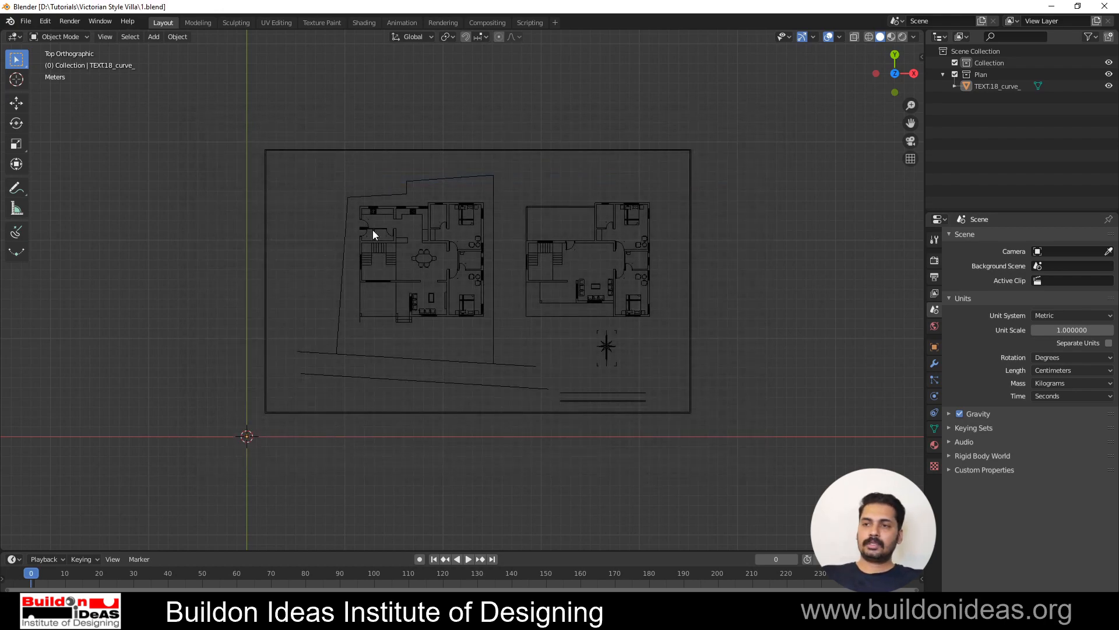
Search the add-ons in the preferences for "extra" and "bez" to check the Extra Objects and Bezier Utilities add-ons
scroll(466, 212, "up", 3)
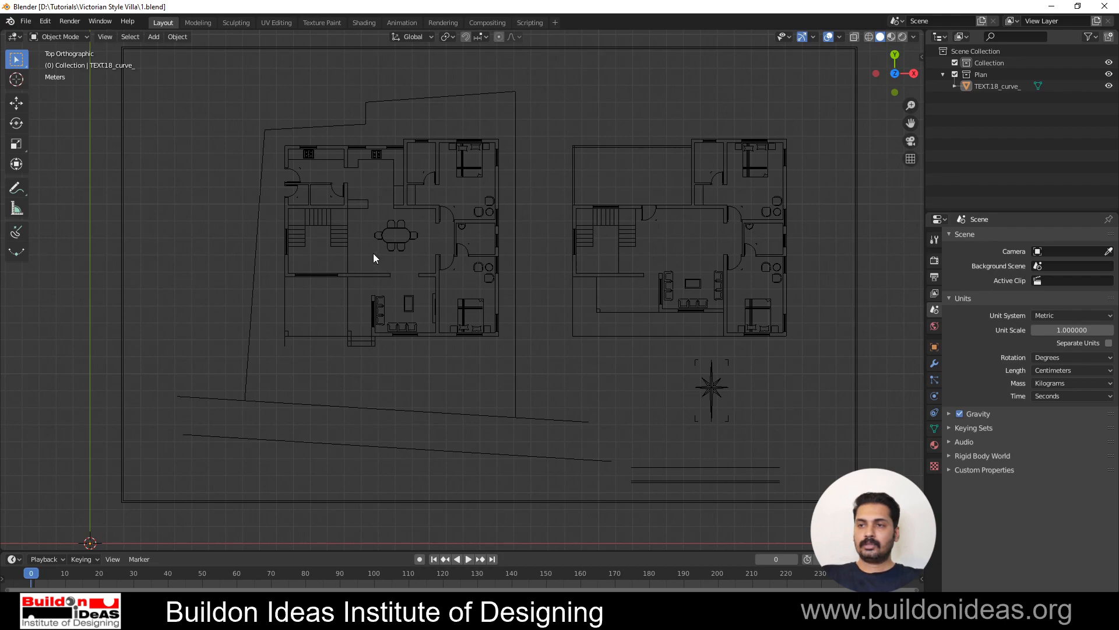
middle_click_drag(373, 258, 361, 287, "shift")
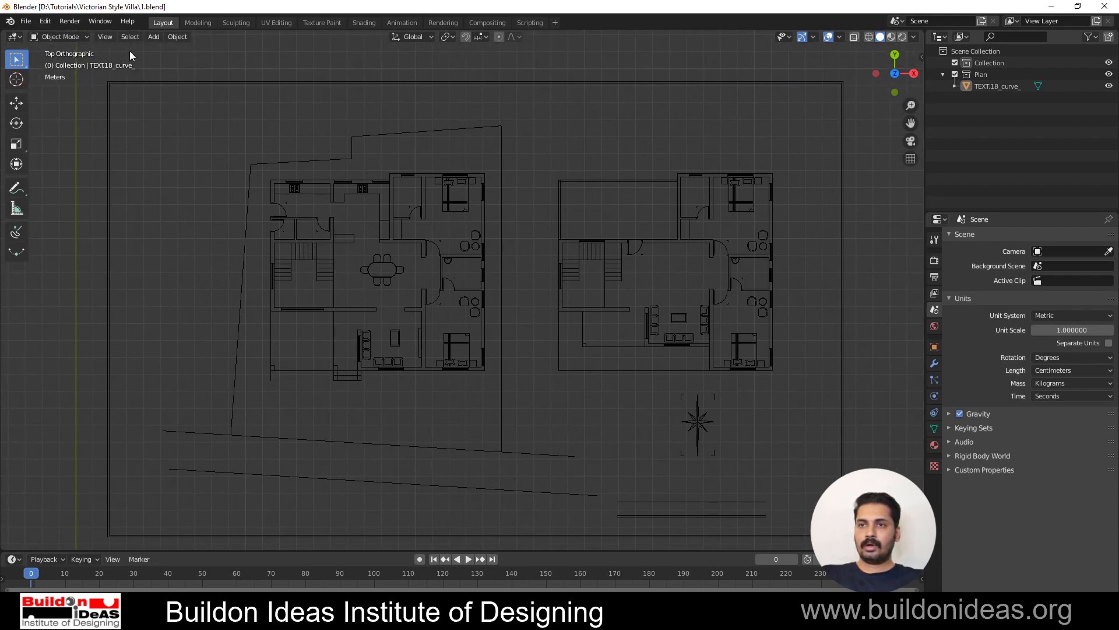
left_click(145, 37)
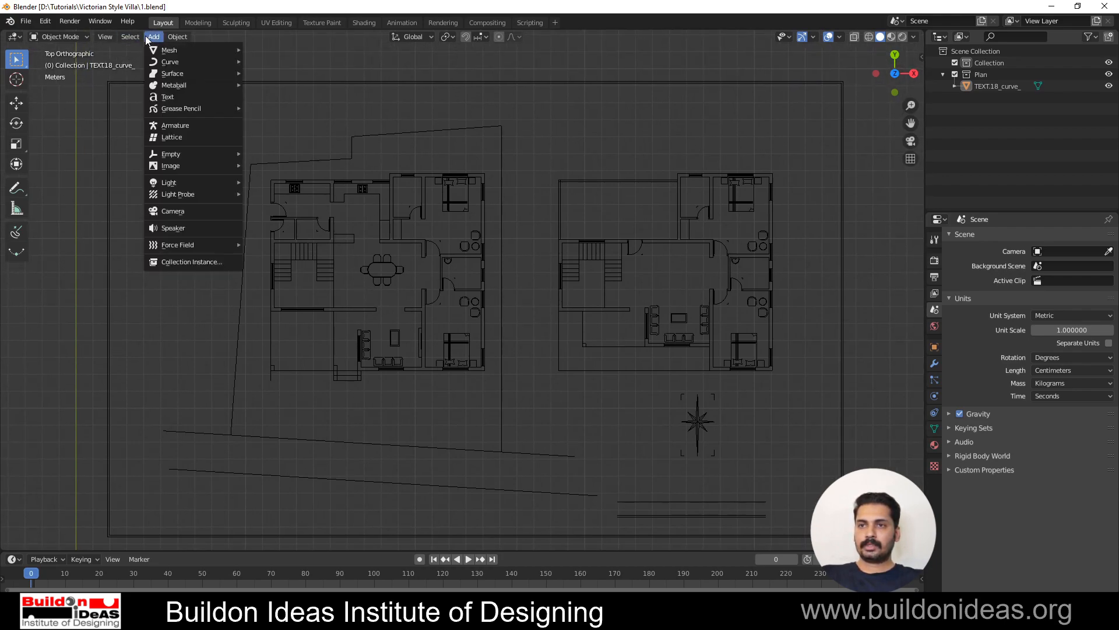
left_click(46, 22)
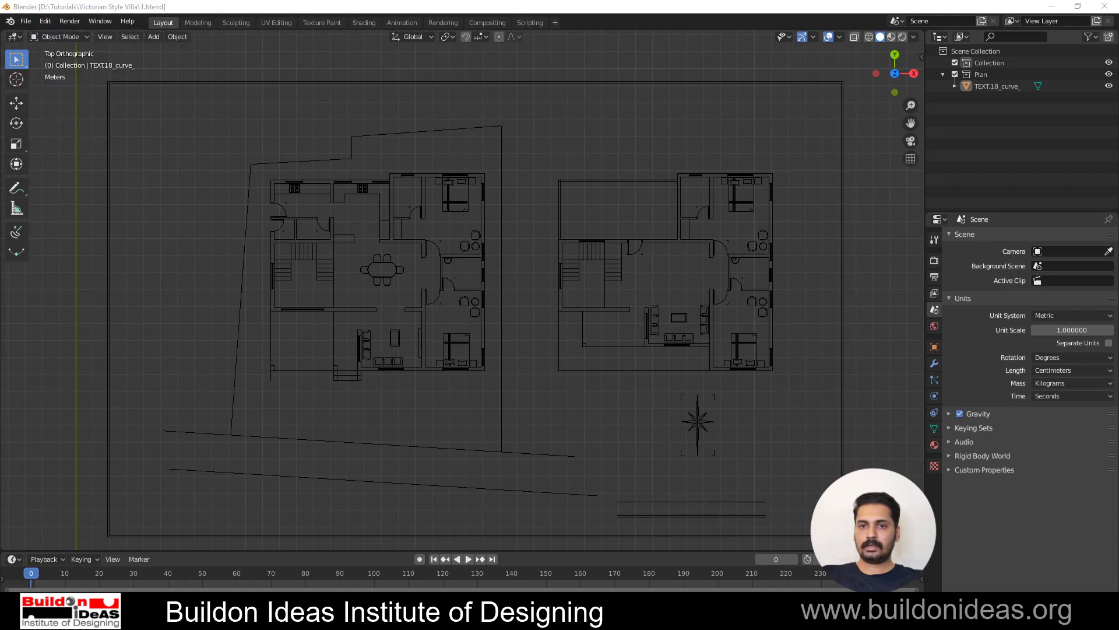
left_click_drag(533, 153, 558, 150)
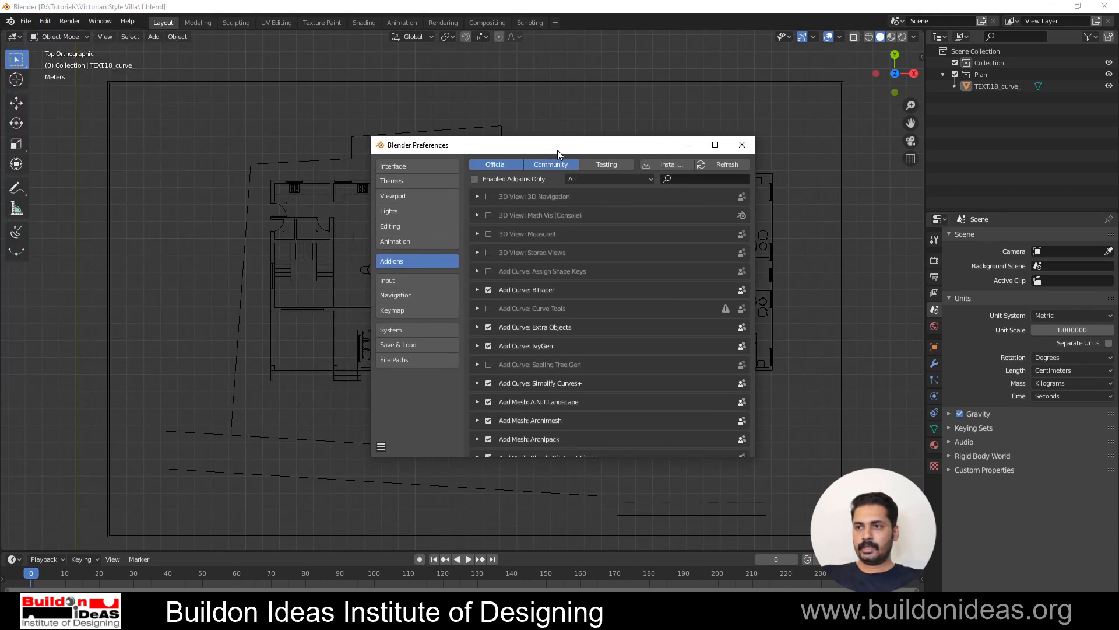
left_click(692, 179)
type("extra")
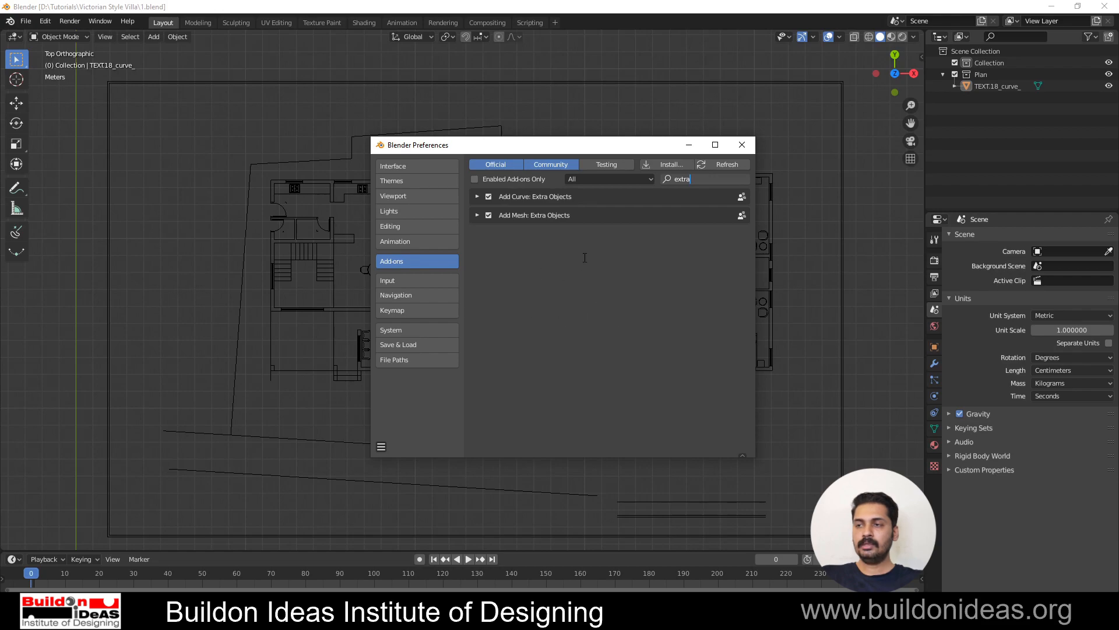
left_click(690, 179)
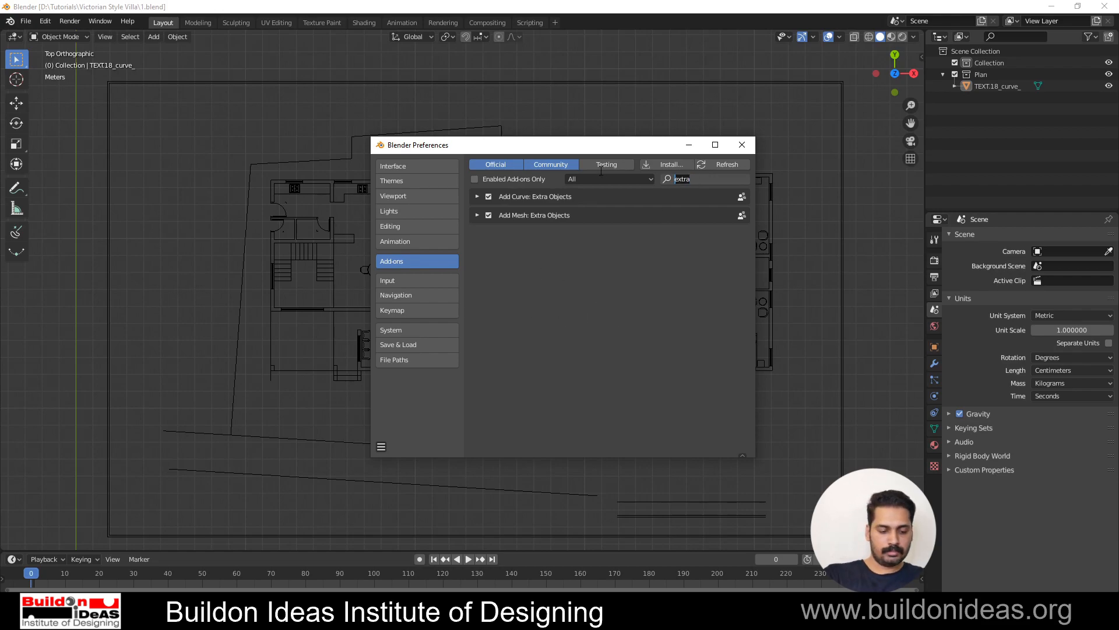
type("bez")
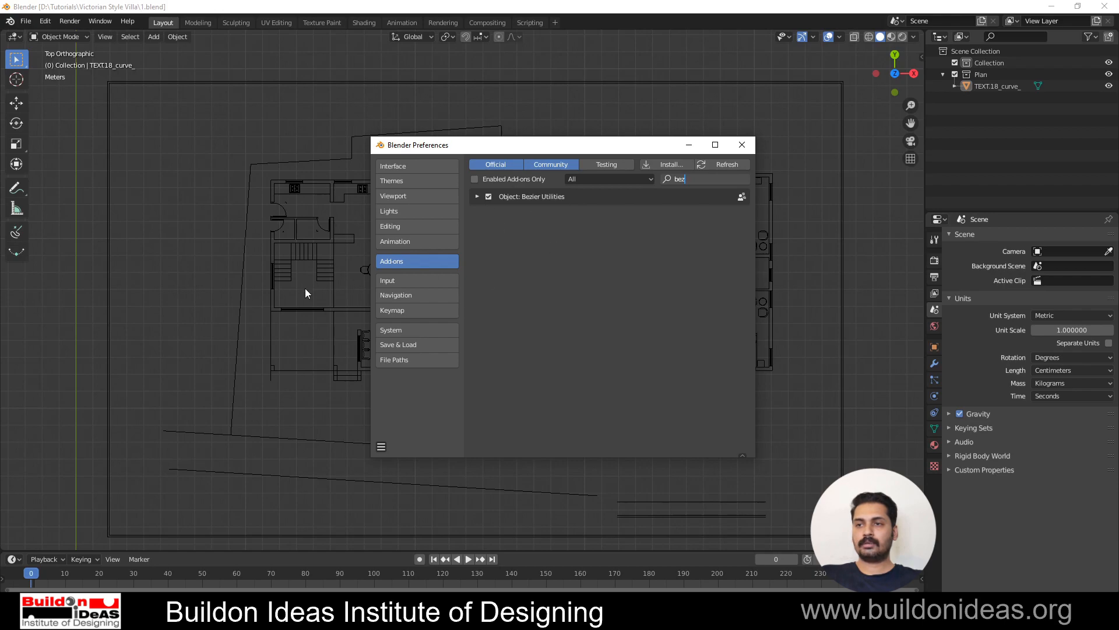
left_click(741, 145)
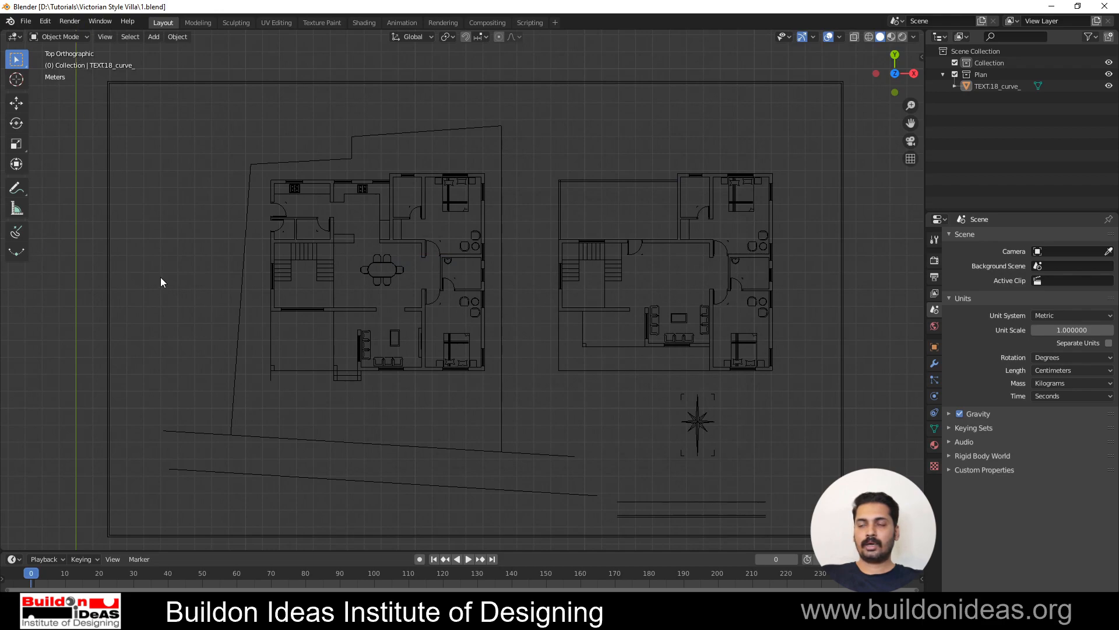
Add a Single Vert mesh object to the scene as the starting point for tracing the walls
left_click(149, 37)
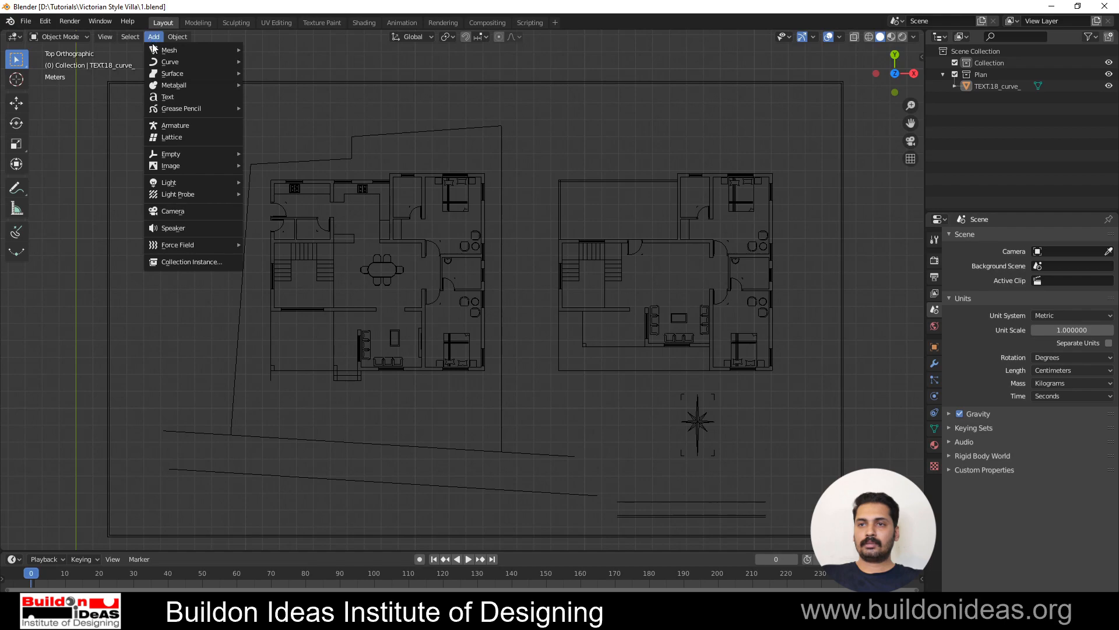
mouse_move(153, 47)
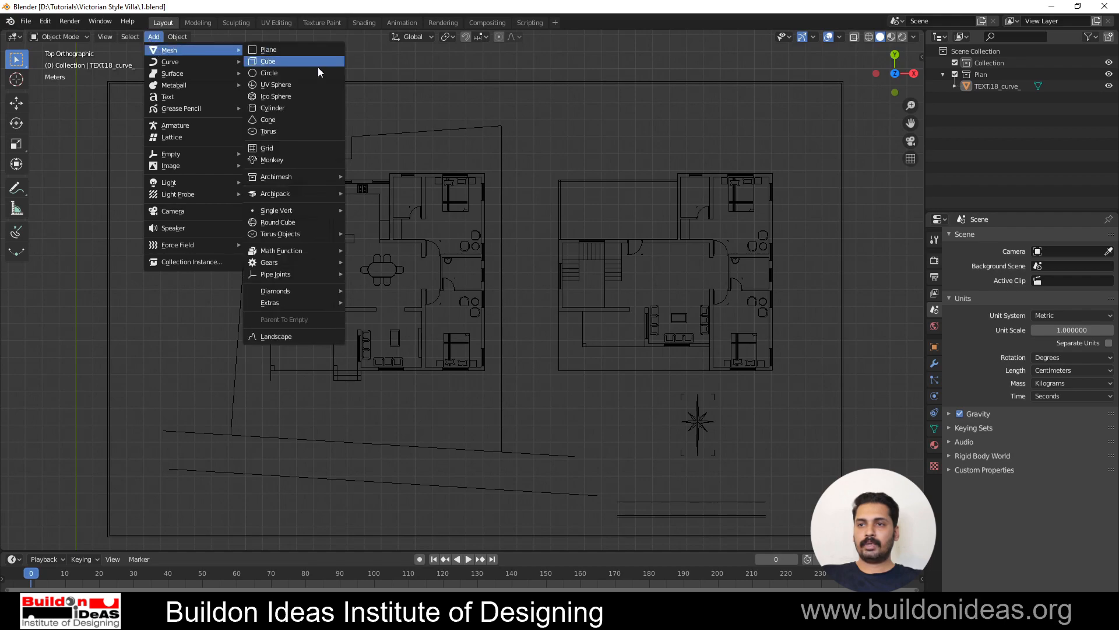
mouse_move(288, 211)
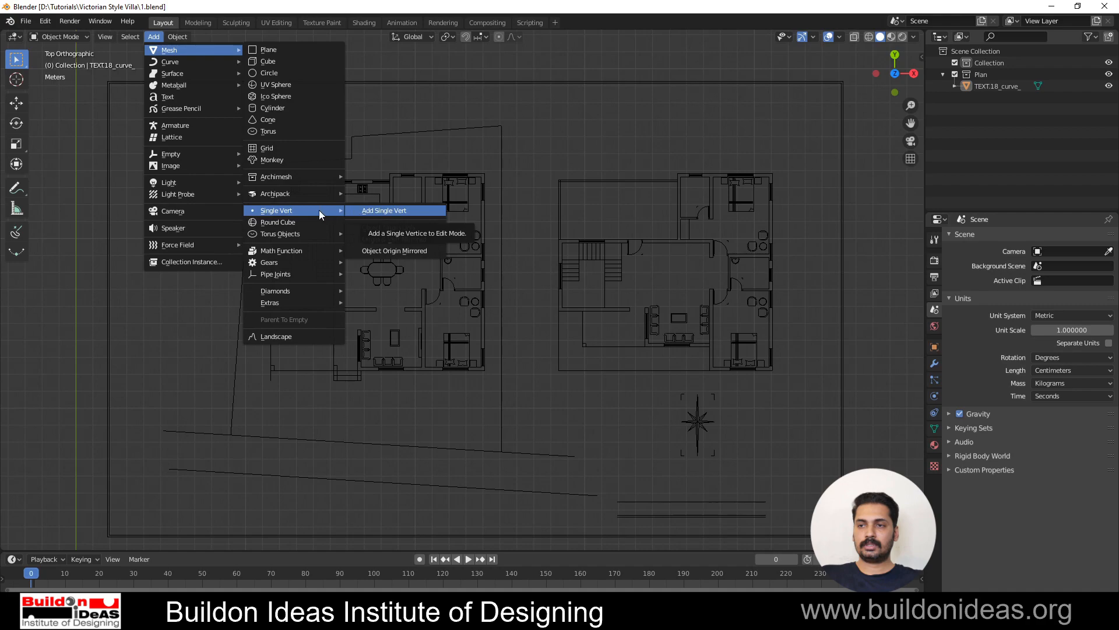
left_click(359, 210)
scroll(259, 251, "down", 4)
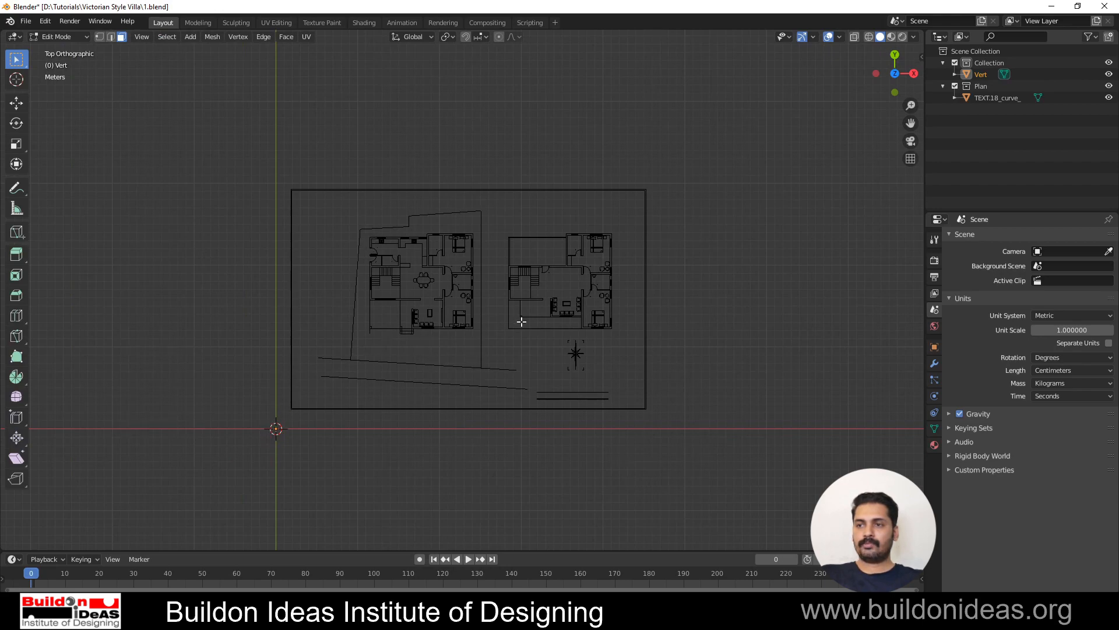
Enable snapping and set the snap target to Vertex
left_click(465, 36)
left_click(485, 36)
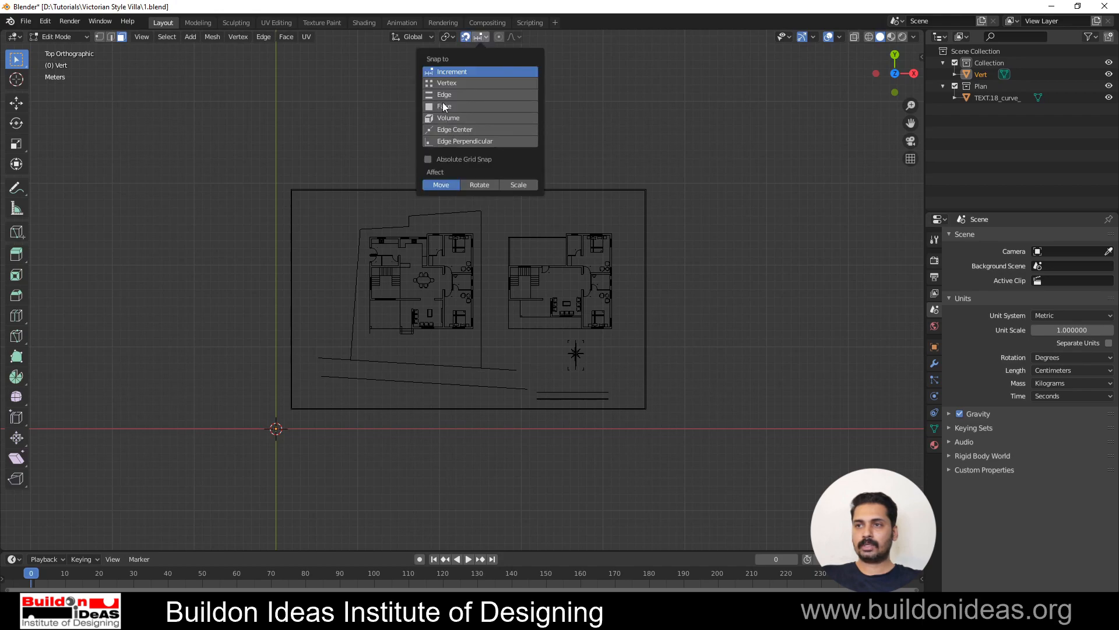
left_click(442, 82)
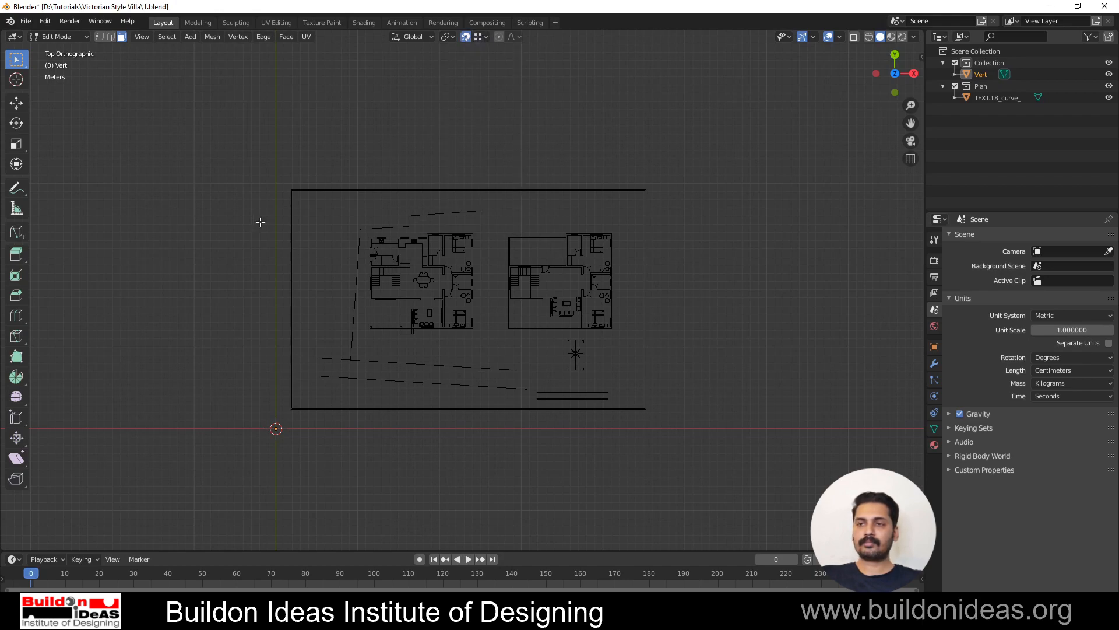
Move the single vertex onto the upper-left outer wall corner of the ground floor plan in vertex select mode
scroll(406, 304, "up", 3)
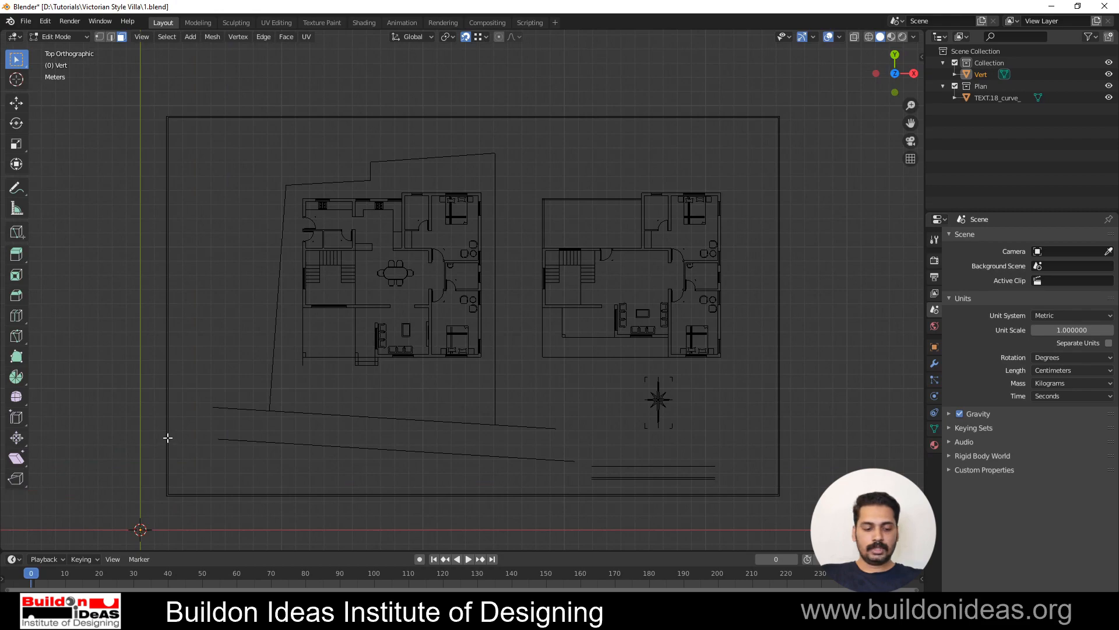
key("g")
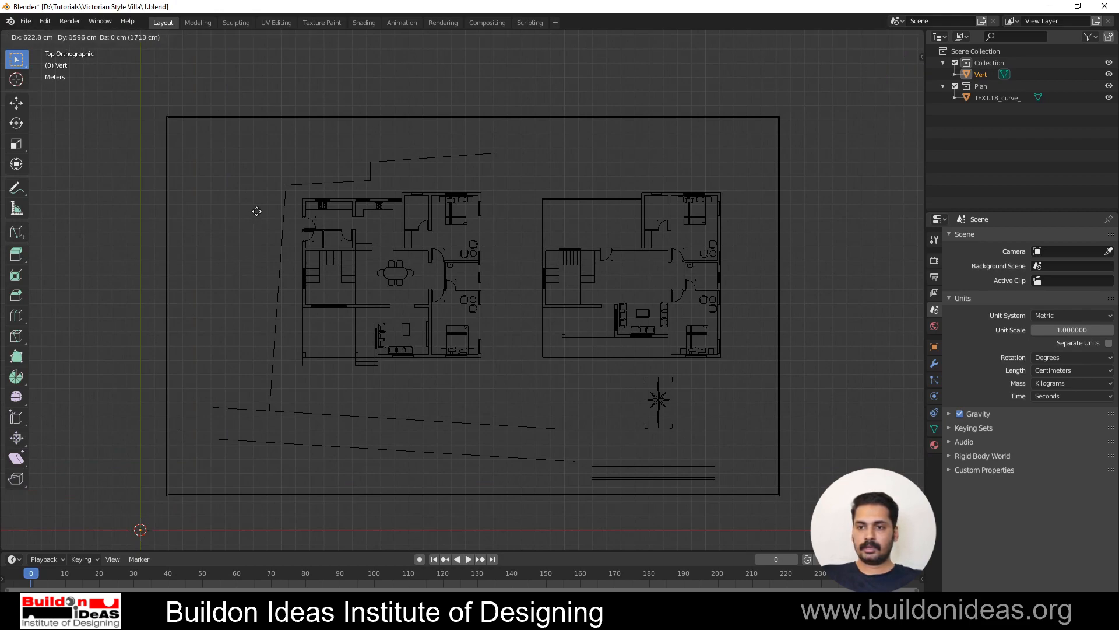
right_click(218, 309)
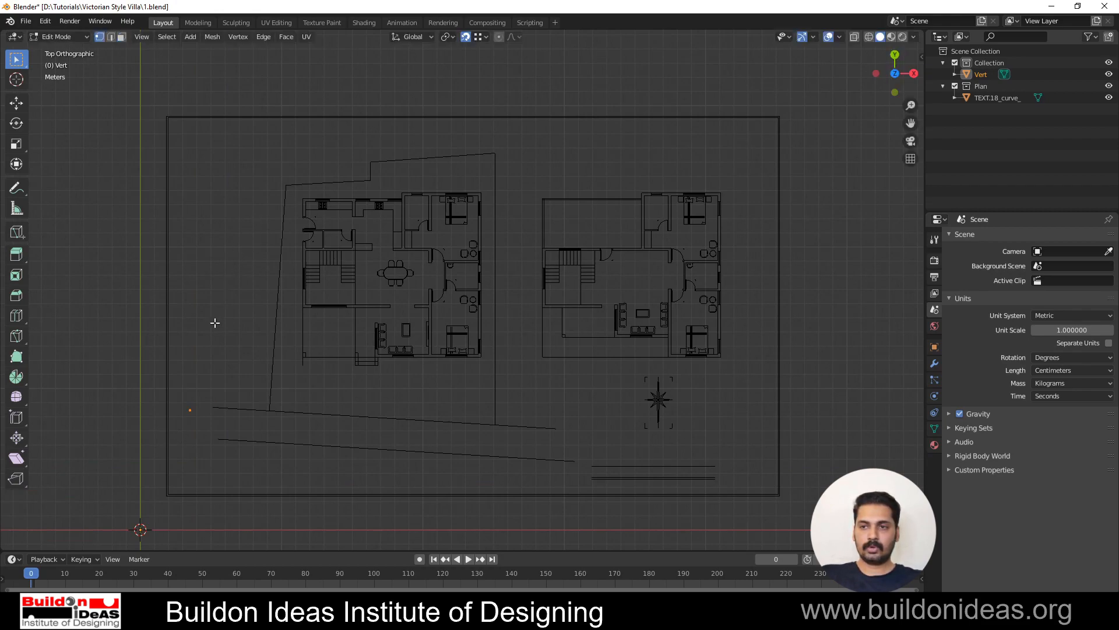
key("g")
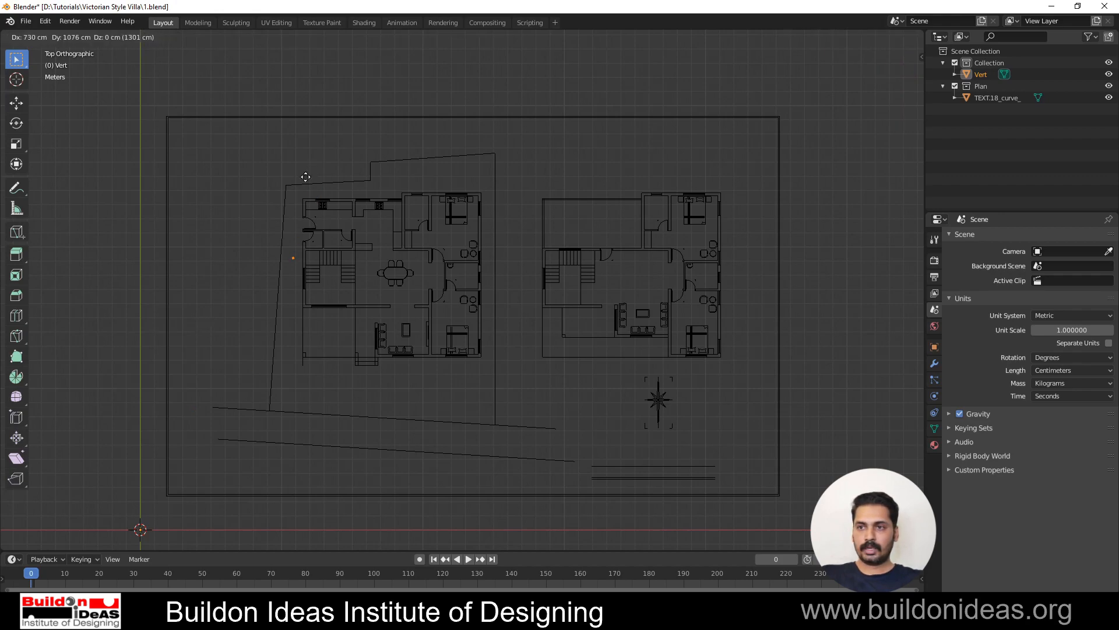
left_click(301, 194)
scroll(306, 367, "up", 2)
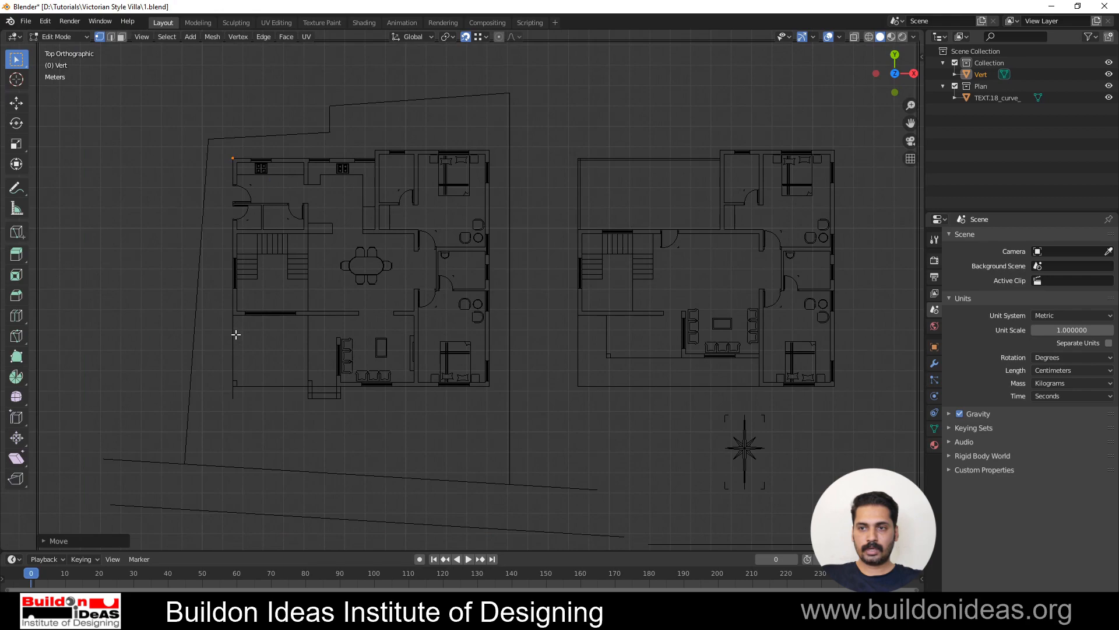
Extrude the starting vertex down the left outer wall to the porch corner and about 510 cm along X to the living room wall line
key("g")
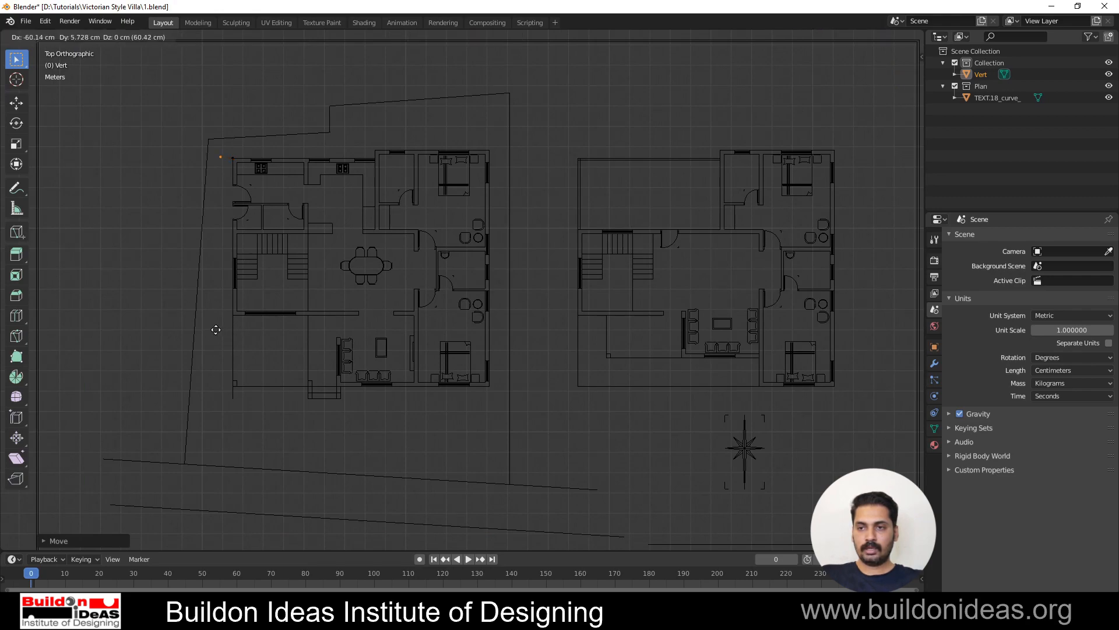
left_click(225, 326)
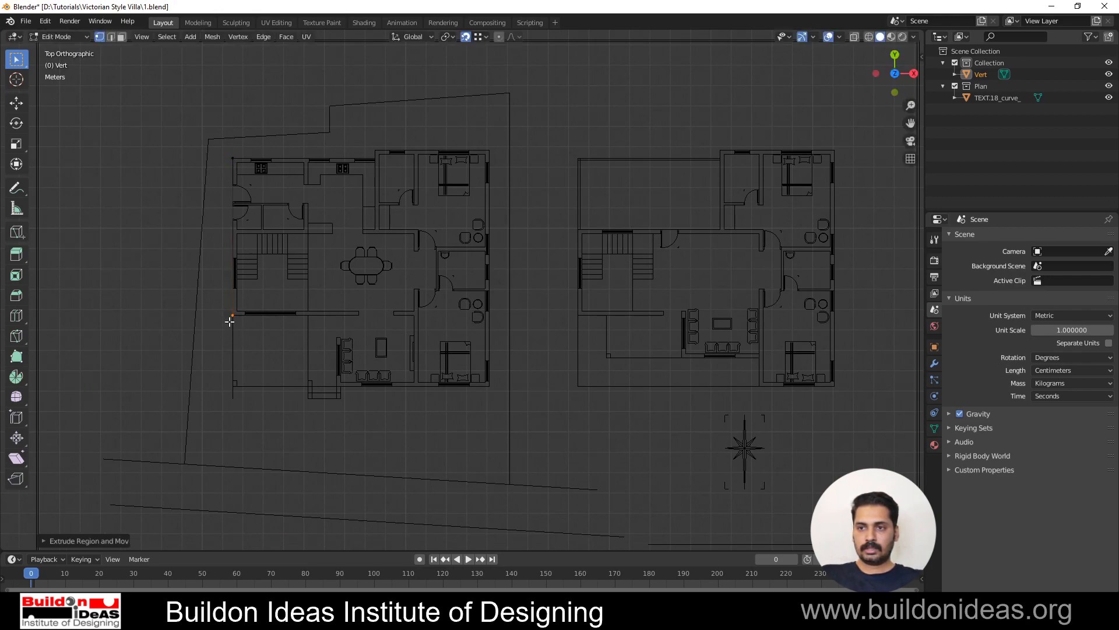
key("e")
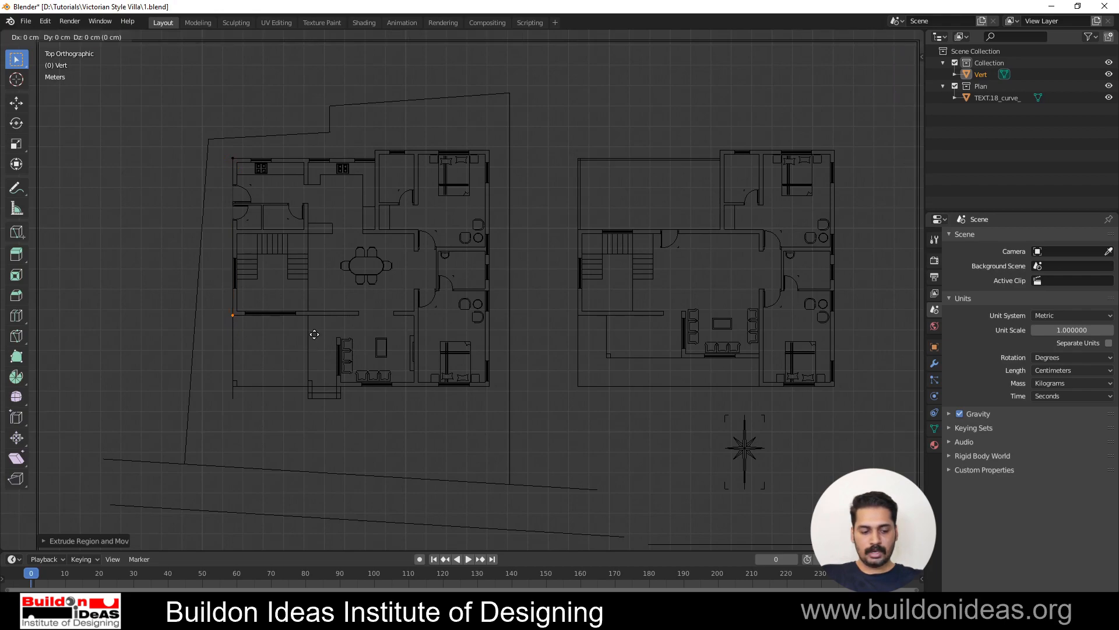
key("x")
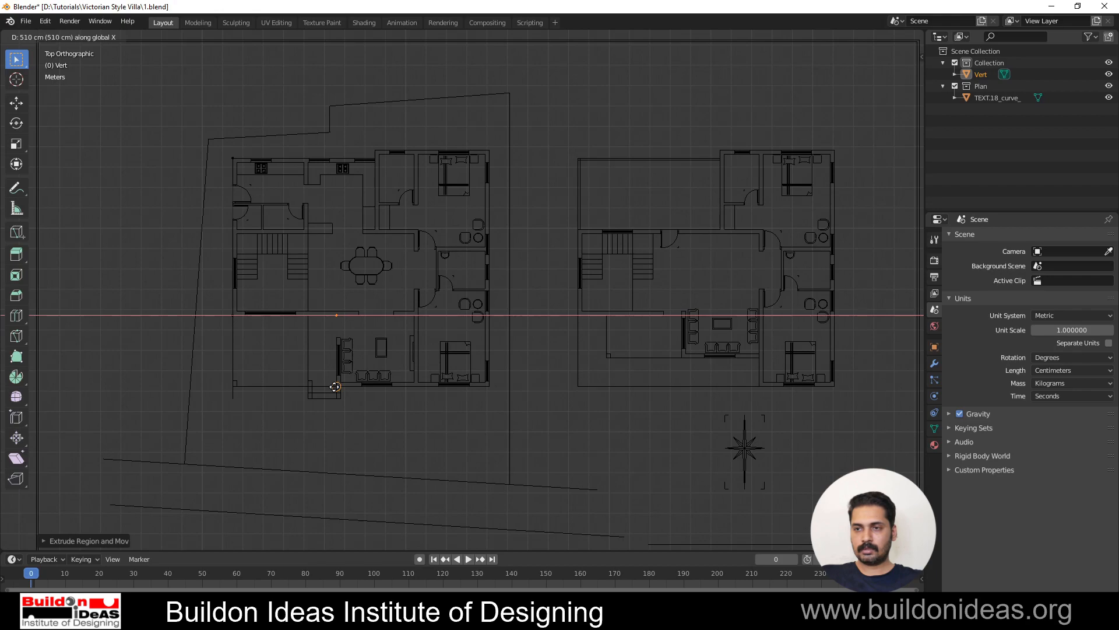
key("Return")
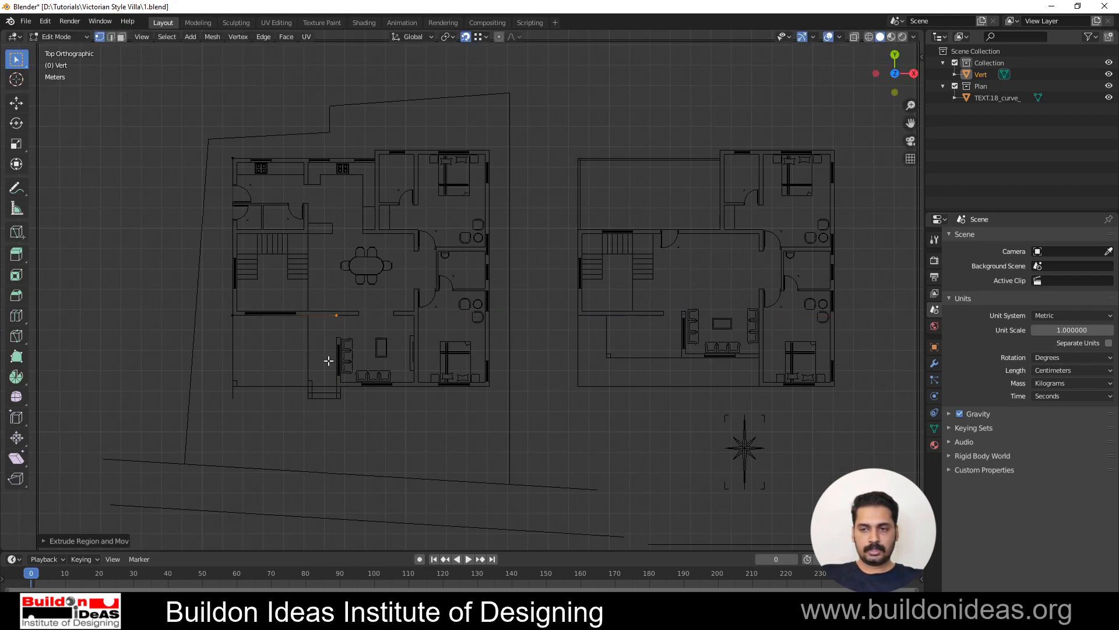
Continue extruding the outline along the living room side wall, the front wall and the right outer wall up to the rear bedroom corner
key("e")
key("y")
key("Return")
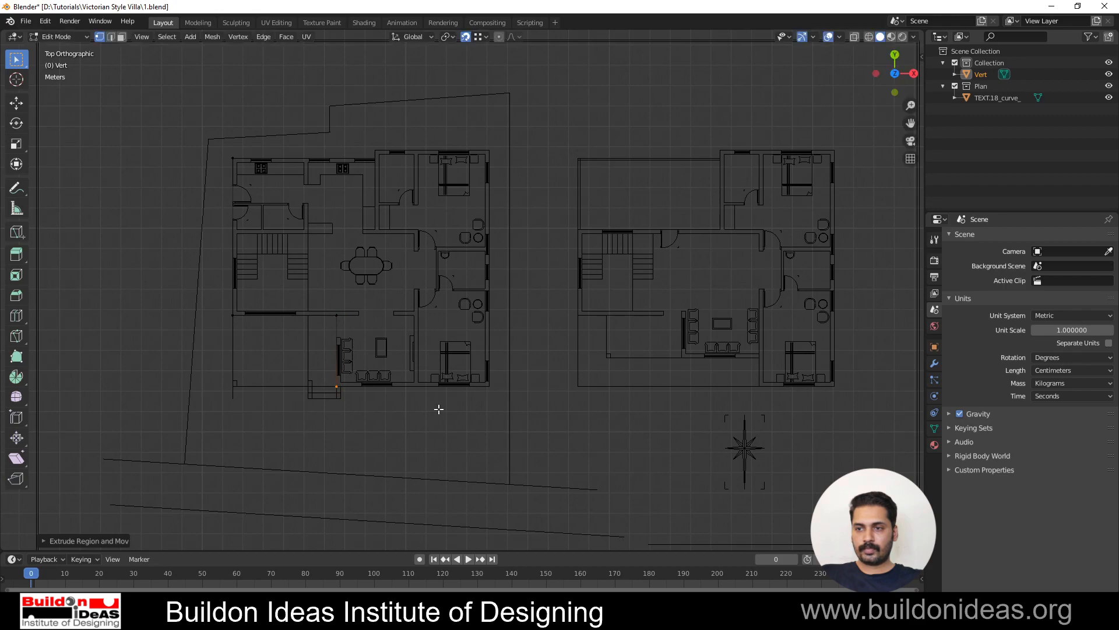
key("e")
left_click(492, 389)
key("e")
left_click(489, 150)
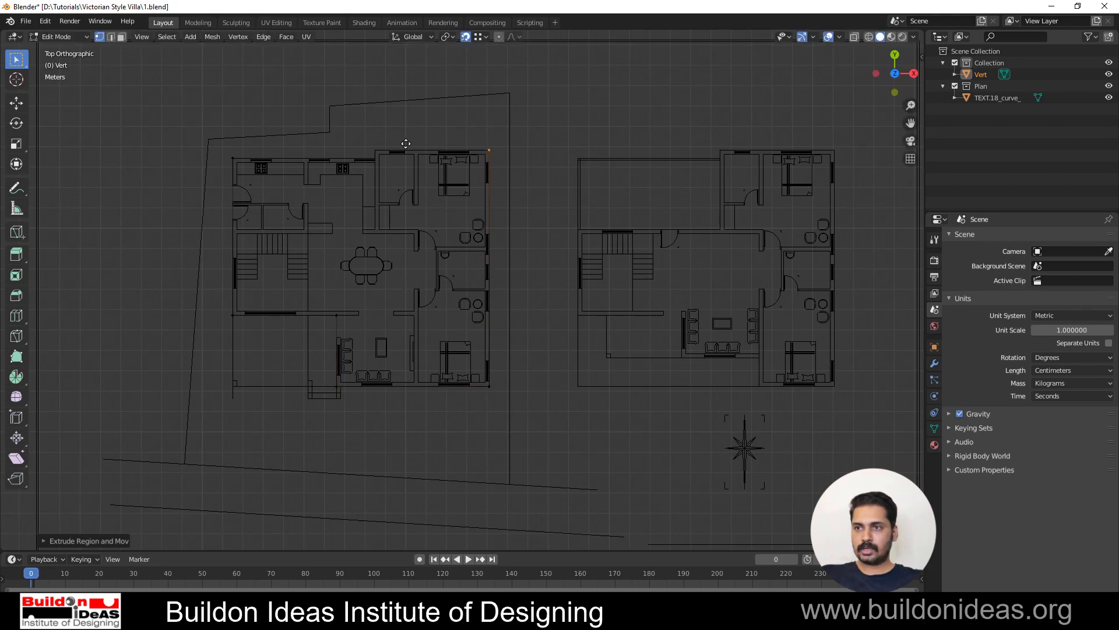
Extrude the outline along the stepped rear wall back onto the starting vertex to close the outer wall loop
key("e")
left_click(375, 151)
key("e")
left_click(377, 158)
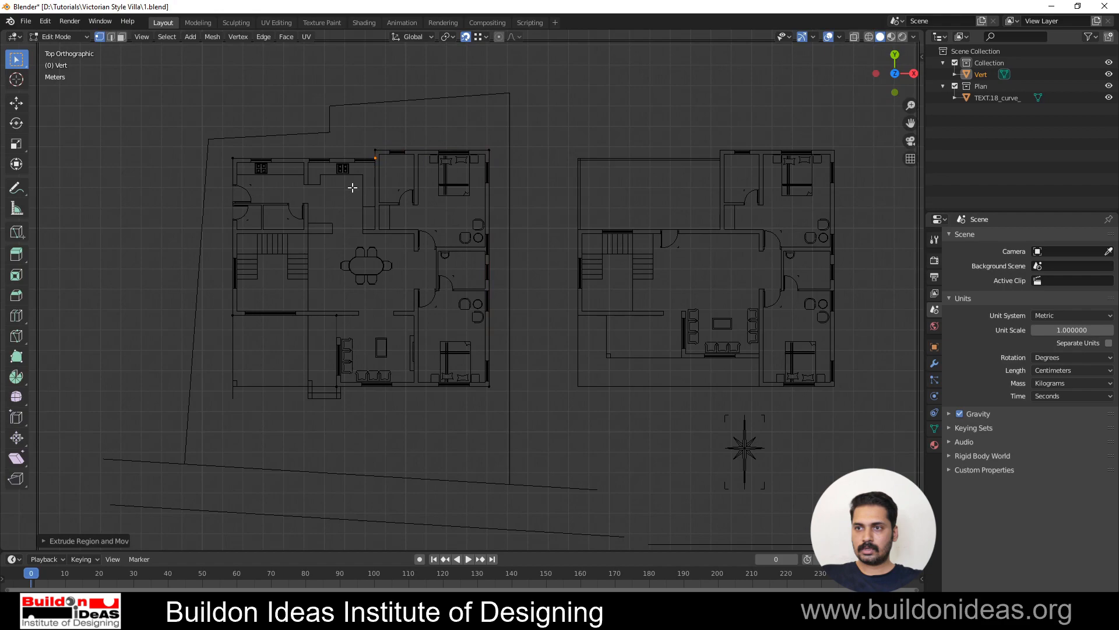
key("e")
left_click(232, 157)
Inspect the closed outline's corner and check the Auto Merge setting in the active tool options
scroll(239, 148, "up", 2)
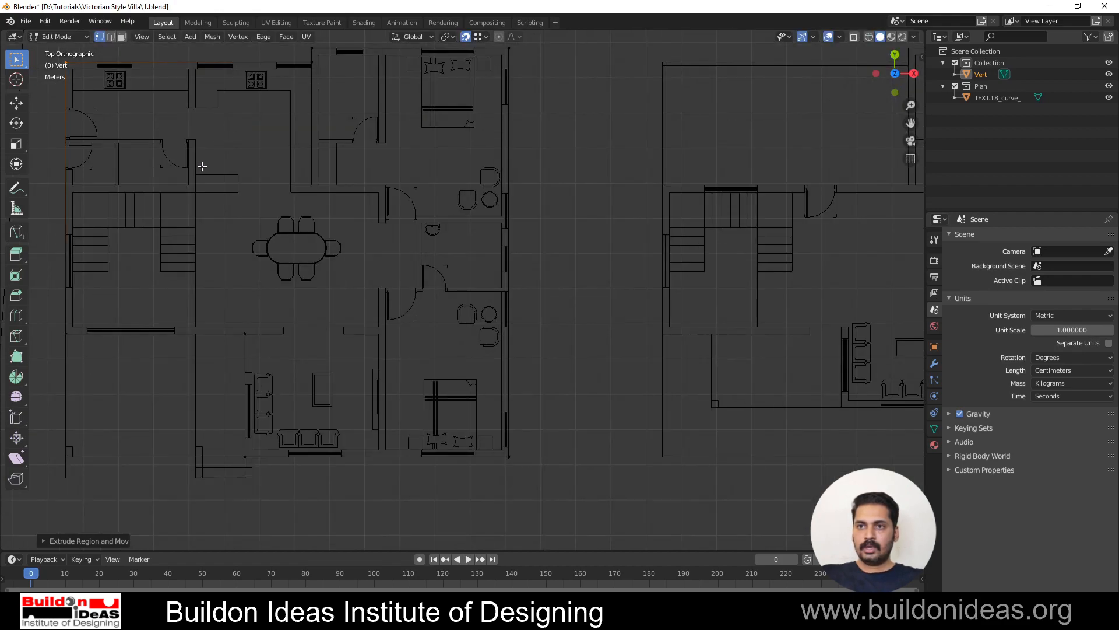
scroll(236, 153, "up", 1)
scroll(420, 322, "up", 2)
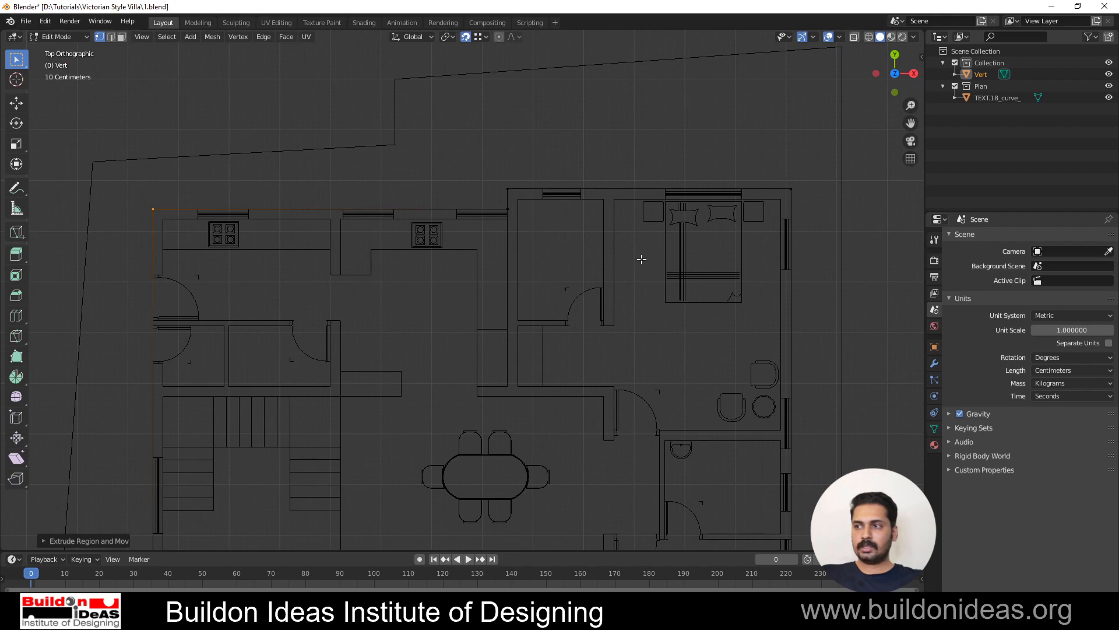
left_click(935, 239)
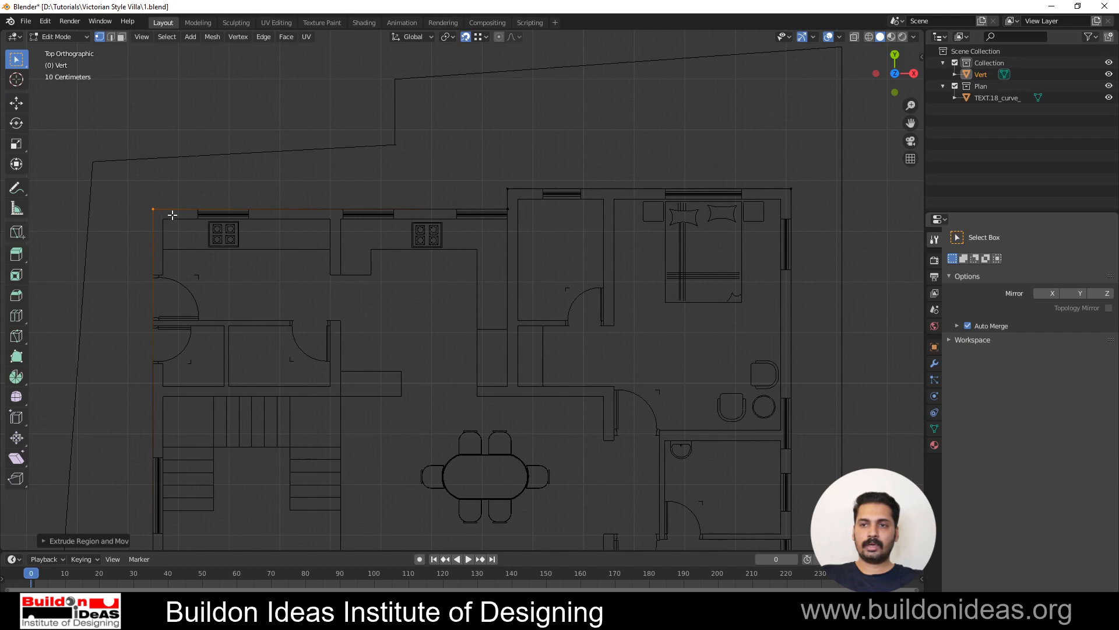
Select the entire outer wall outline as an edge loop and extrude it 300 cm along Z
scroll(156, 148, "down", 2)
scroll(156, 148, "down", 2)
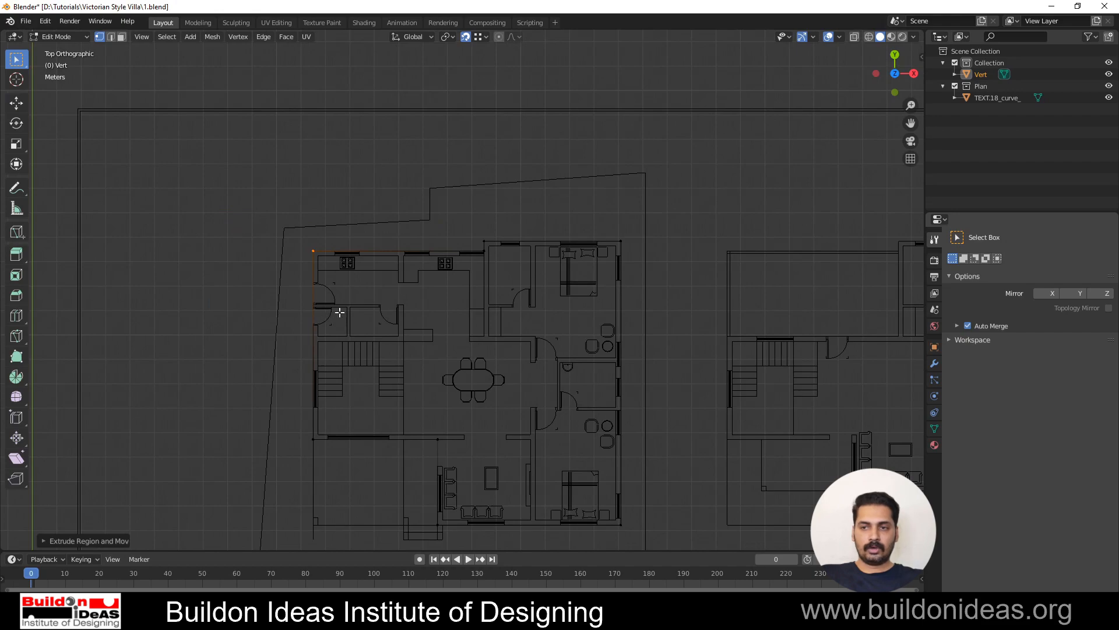
key("2")
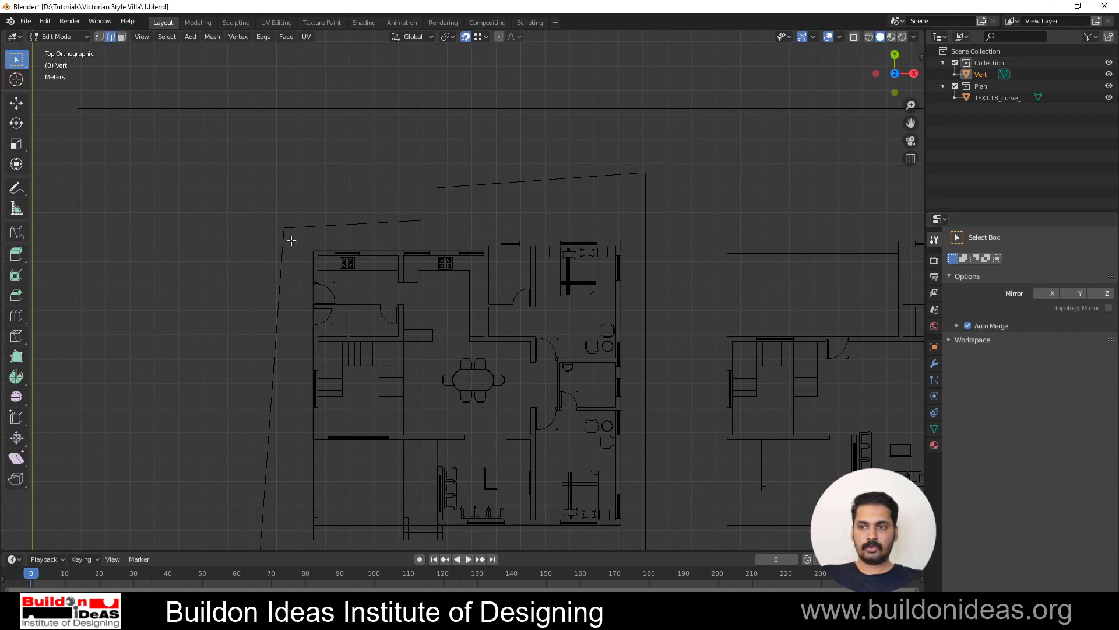
left_click(309, 285, "alt")
middle_click_drag(413, 420, 446, 309)
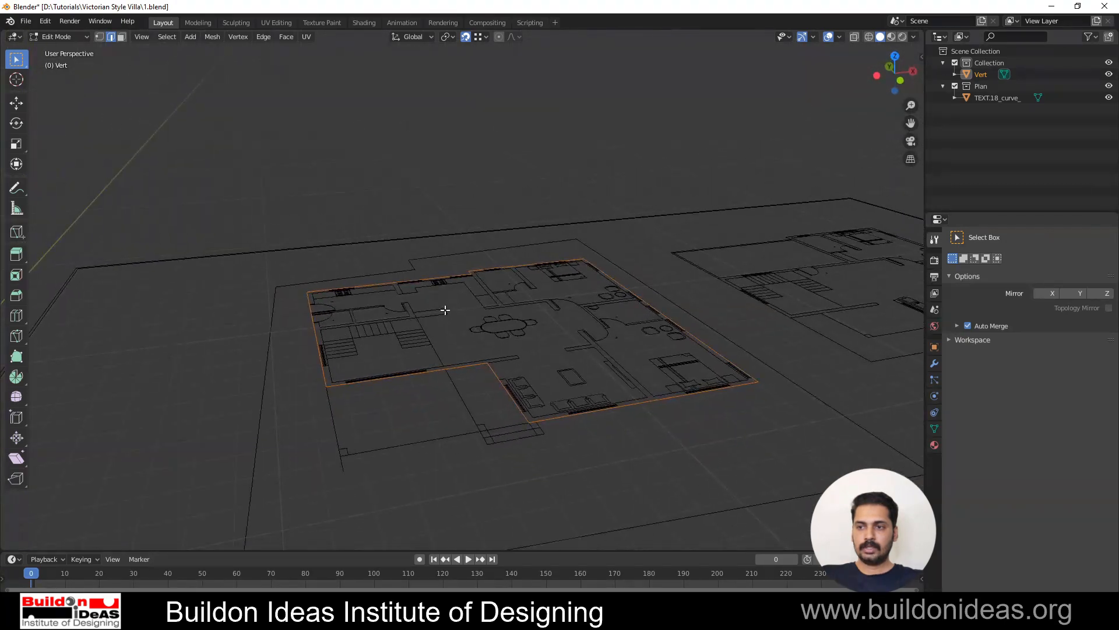
key("e")
key("z")
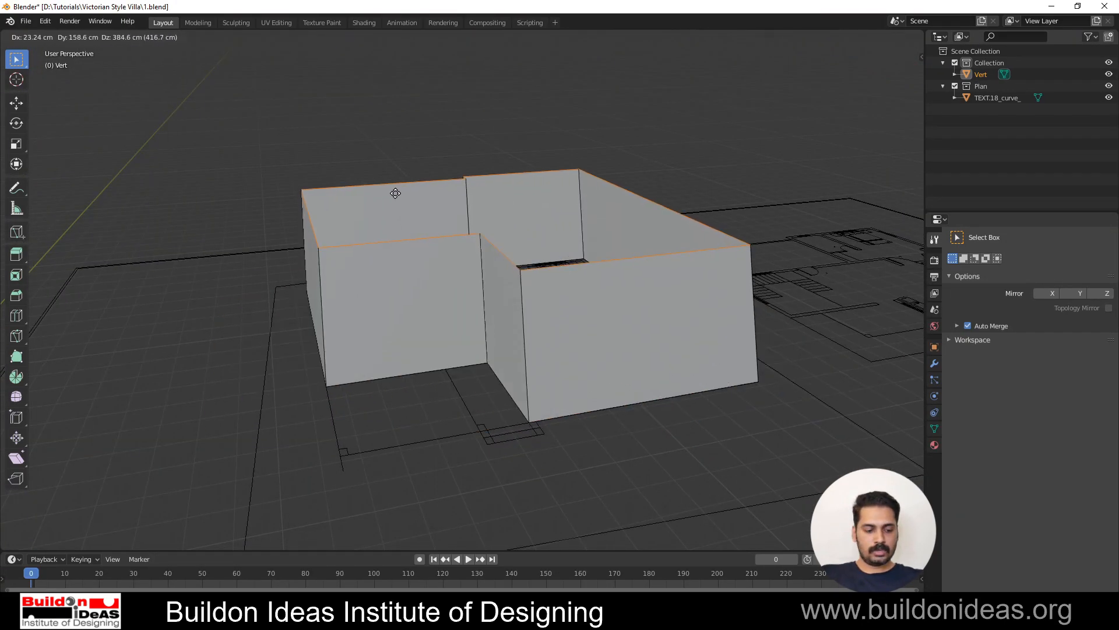
type("300")
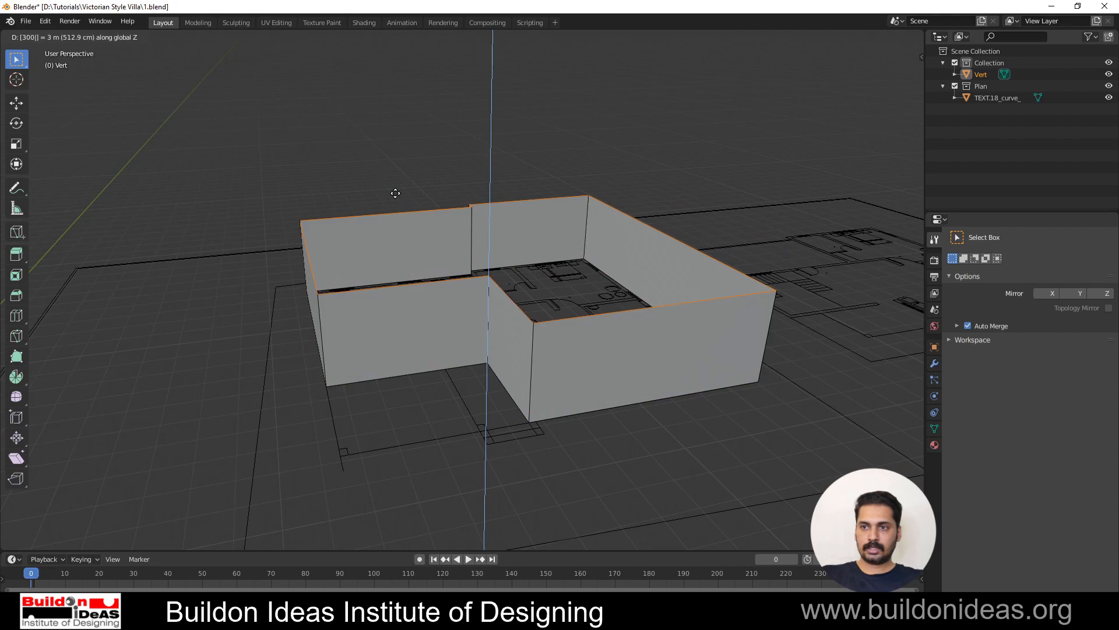
key("Return")
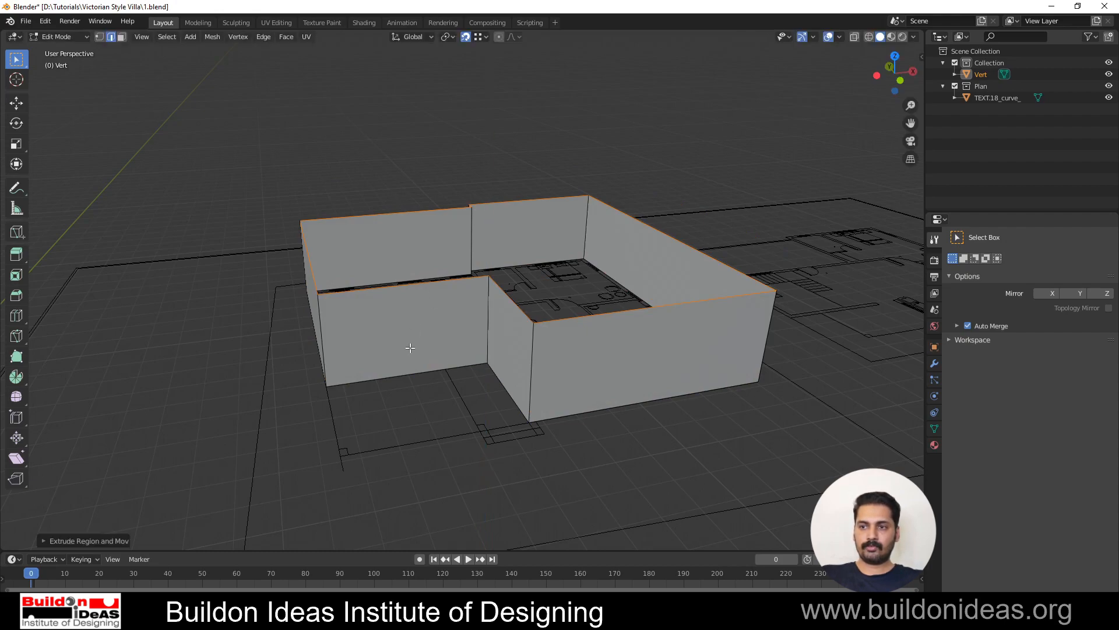
Add a Solidify modifier to the wall object in Object Mode and set its thickness to -20 cm
key("Tab")
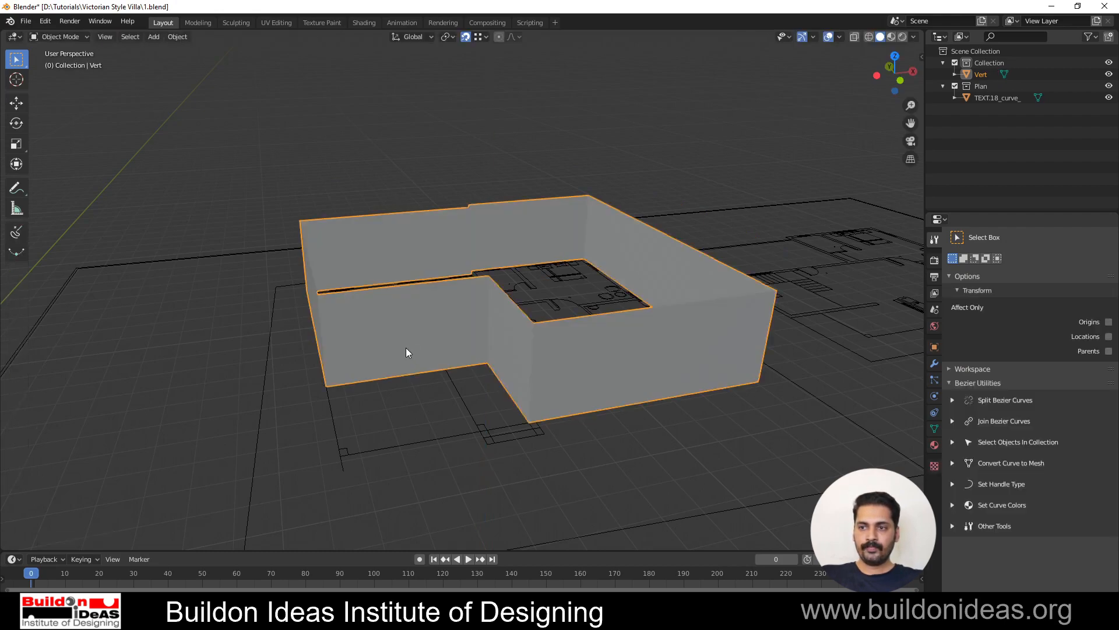
left_click(374, 332)
left_click(934, 364)
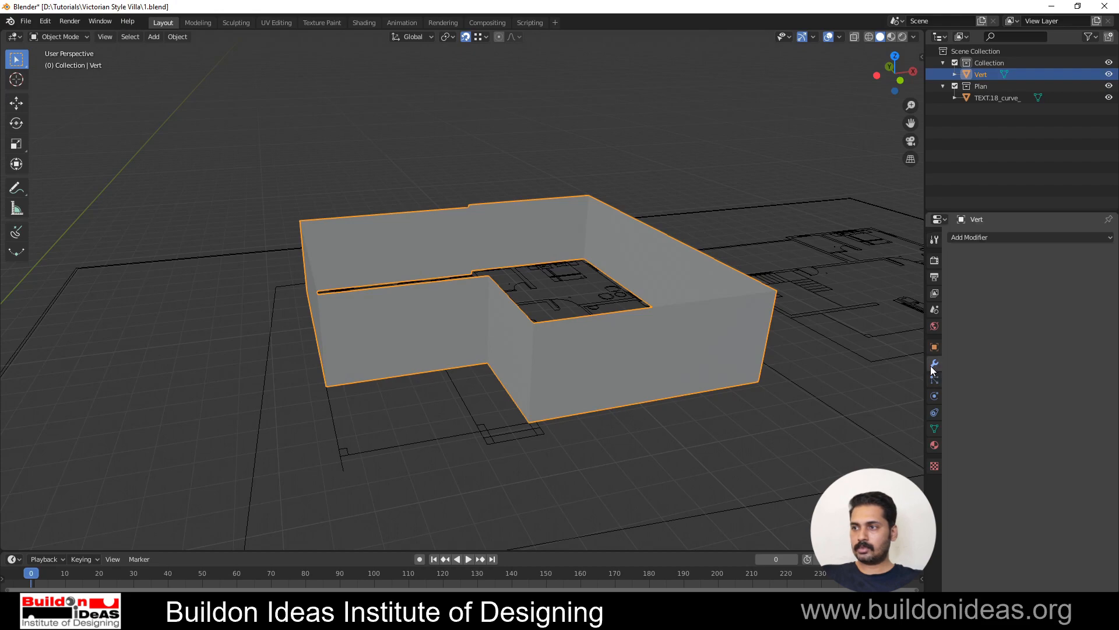
left_click(974, 237)
left_click(880, 420)
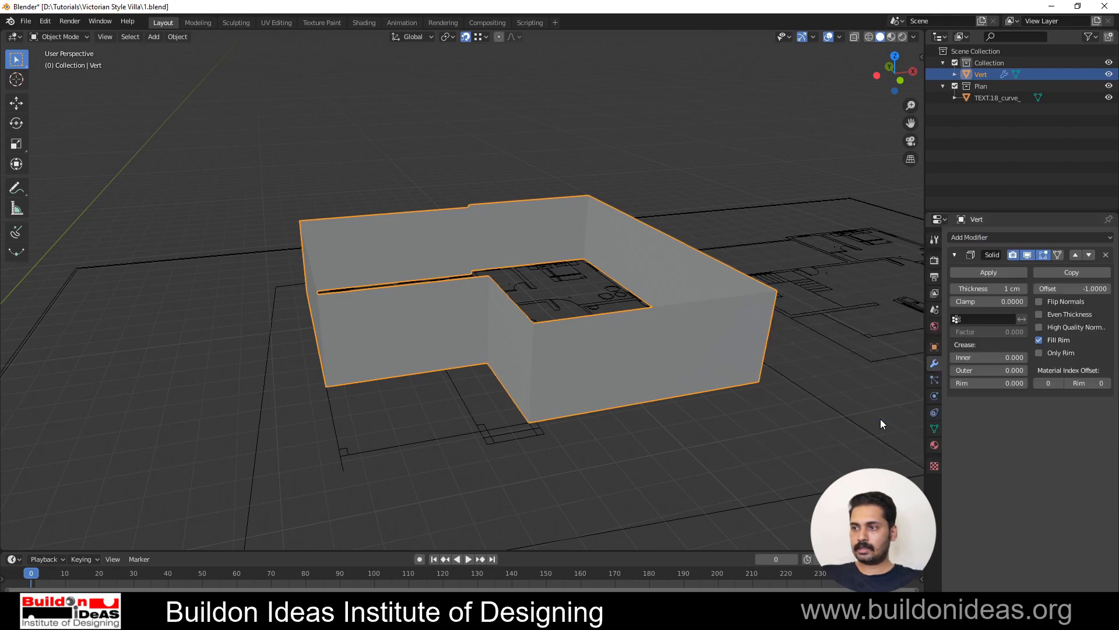
left_click(1009, 290)
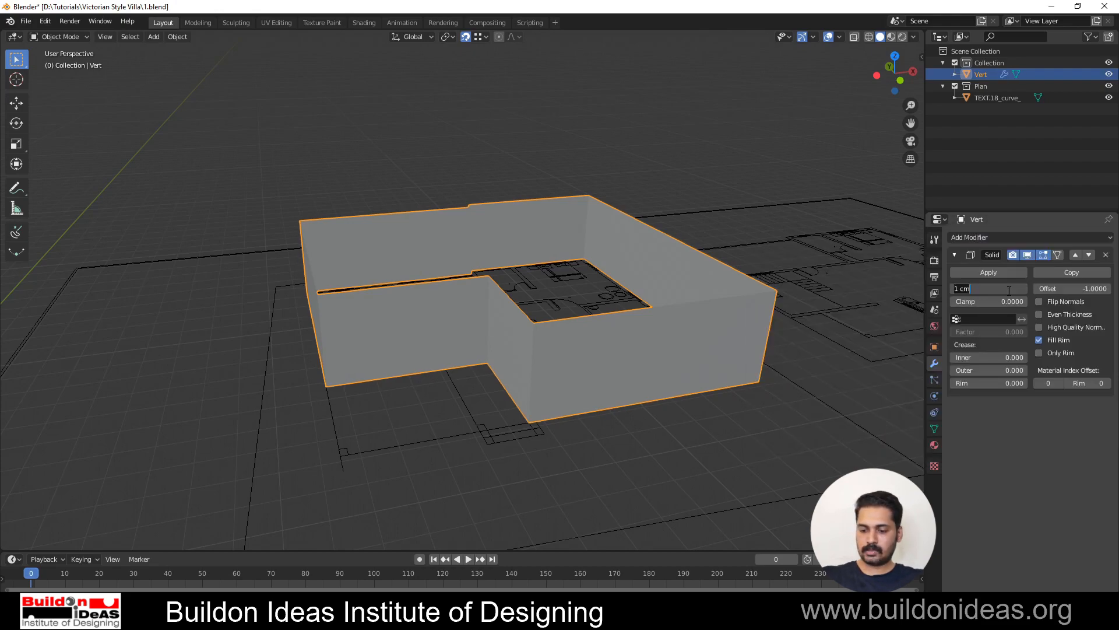
type("-20")
key("Return")
Compare the wall thickness with the floor plan lines and enable Even Thickness in the Solidify modifier
middle_click_drag(514, 326, 483, 390)
scroll(303, 377, "up", 4)
middle_click_drag(284, 376, 417, 248)
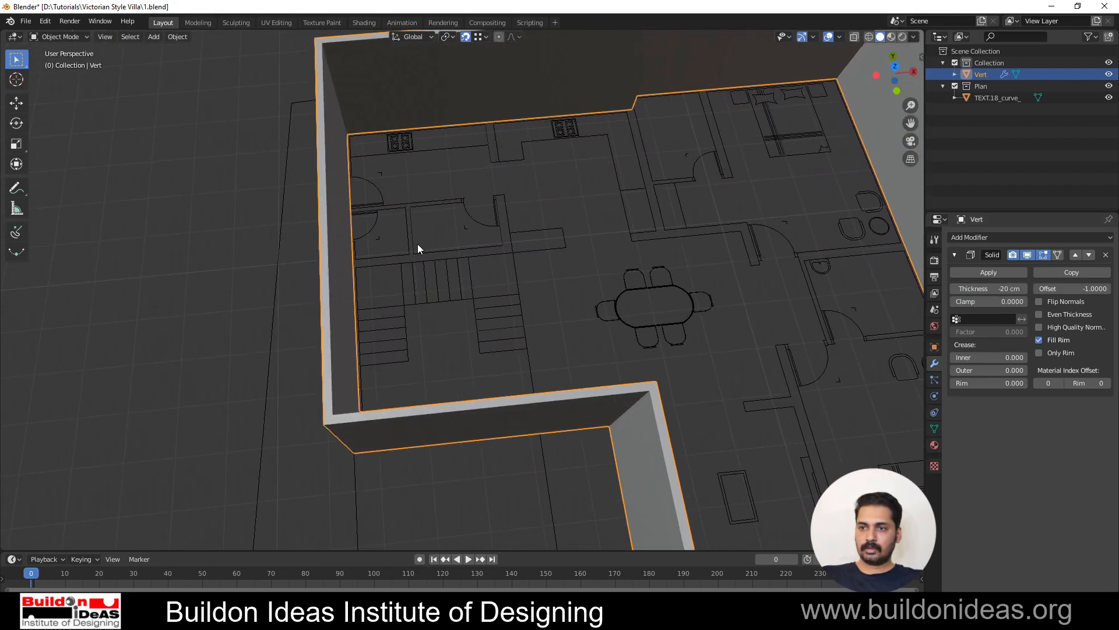
scroll(350, 323, "up", 4)
scroll(264, 309, "down", 4)
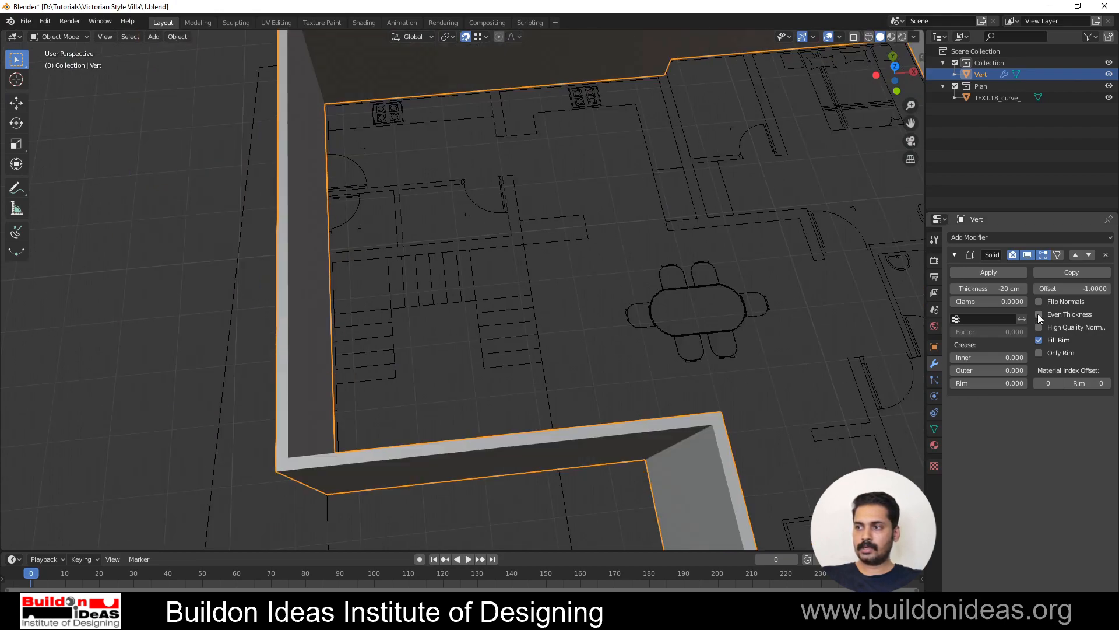
scroll(284, 338, "up", 4)
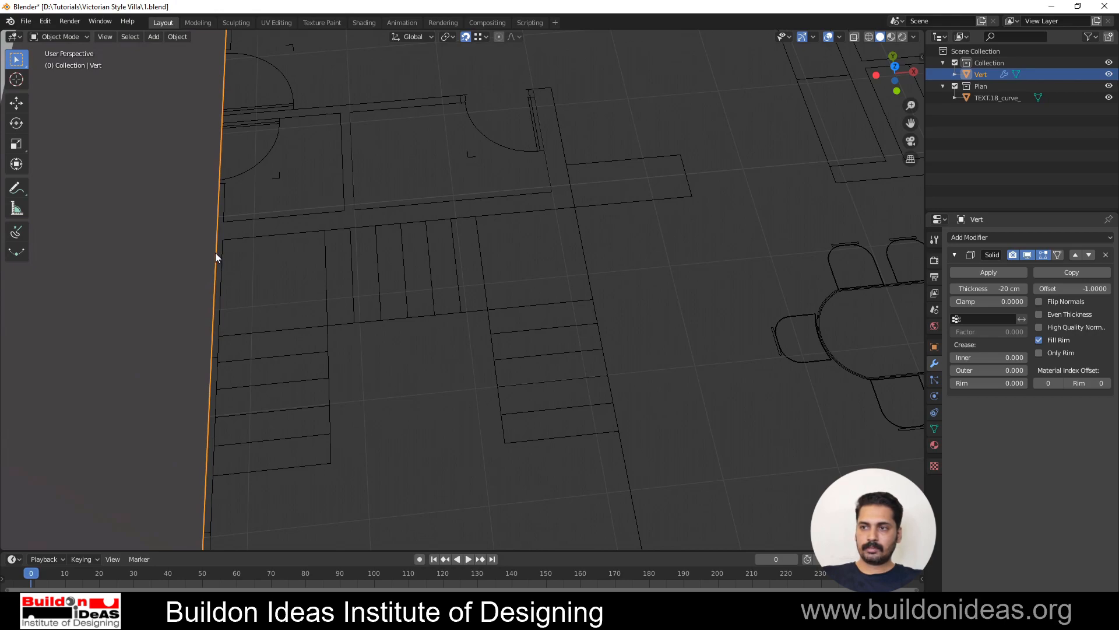
left_click(1039, 315)
scroll(272, 274, "down", 8)
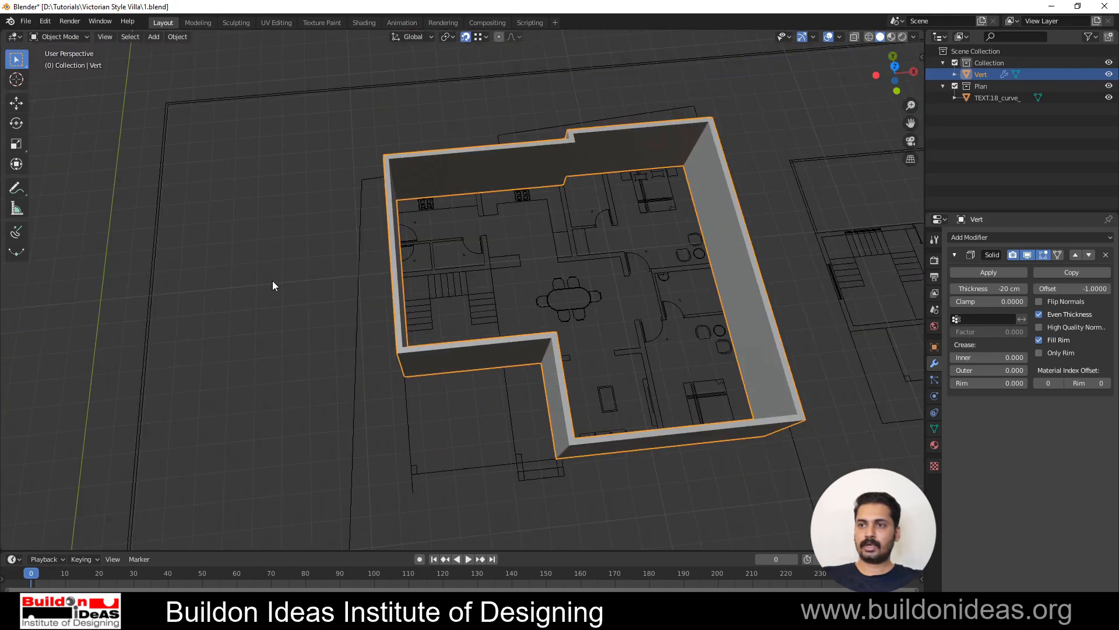
Apply the Solidify modifier to the outer wall object
middle_click_drag(579, 292, 445, 267, "shift")
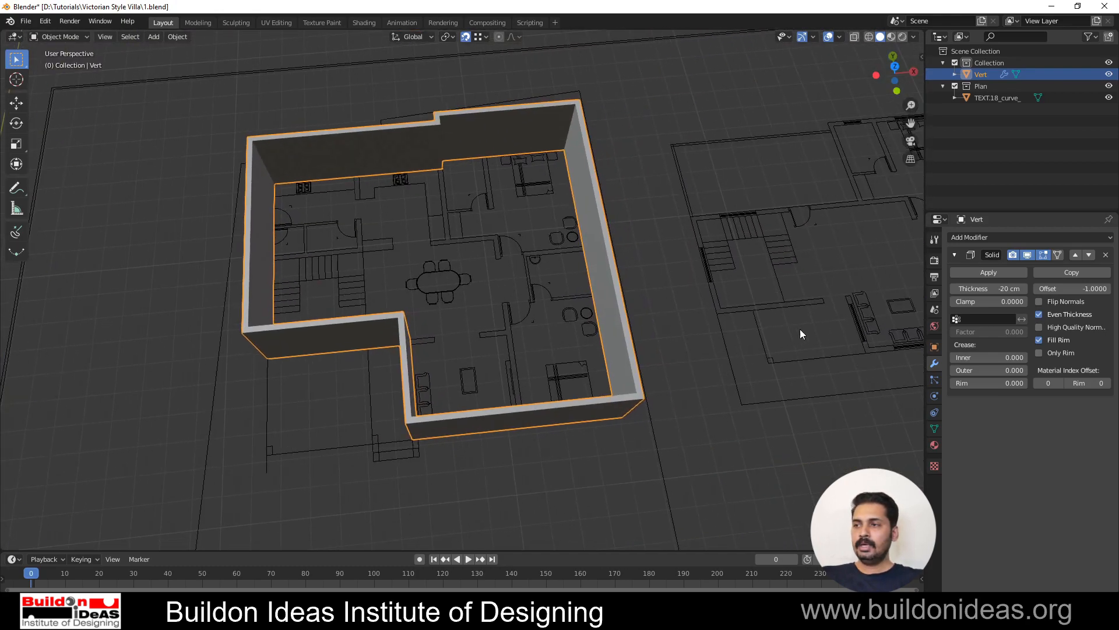
left_click(959, 275)
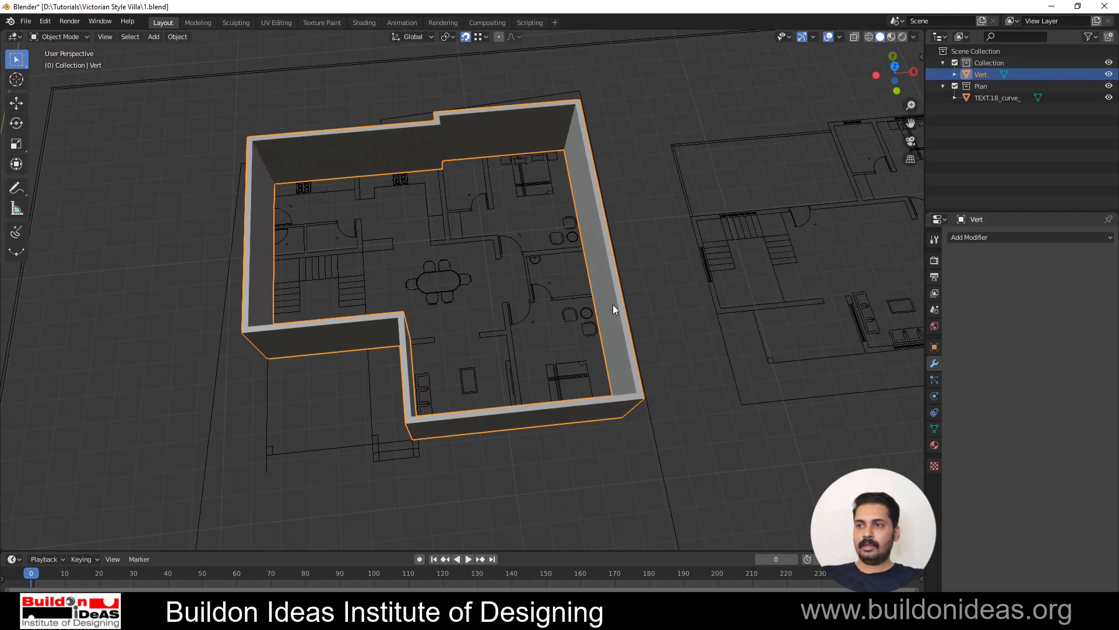
middle_click_drag(613, 304, 526, 302, "shift")
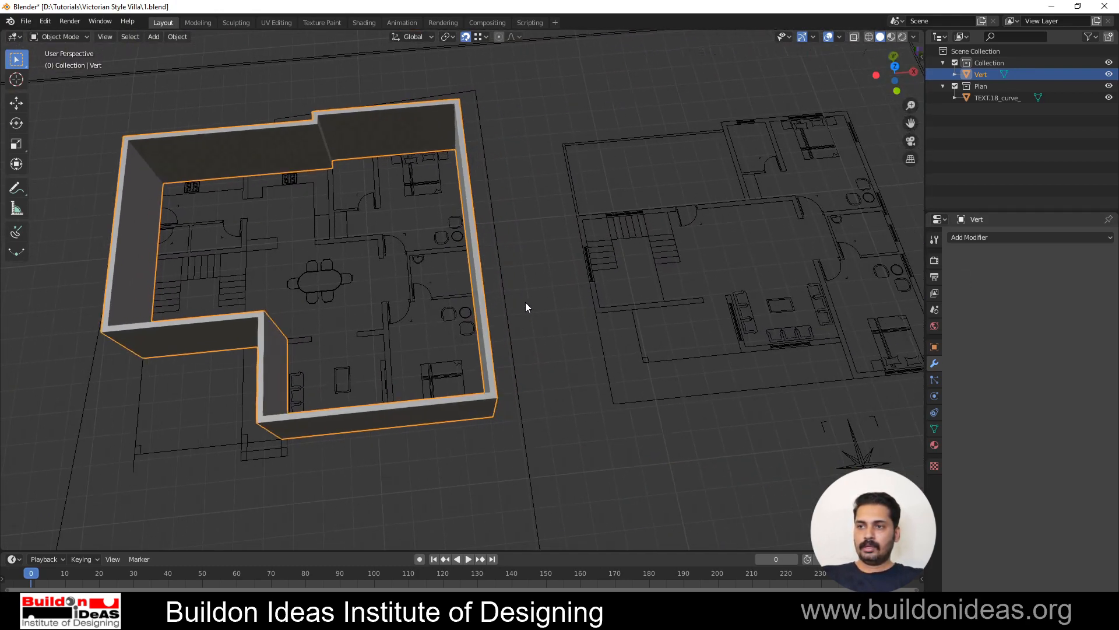